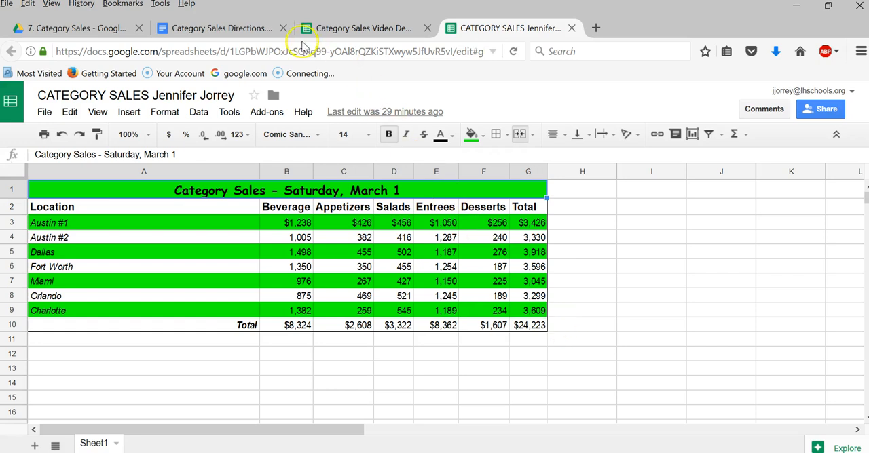
- Consult the Category Sales Directions document and rename the Category Sales Video Demonstration spreadsheet as CATEGORY SALES followed by the owner's full name
click(224, 34)
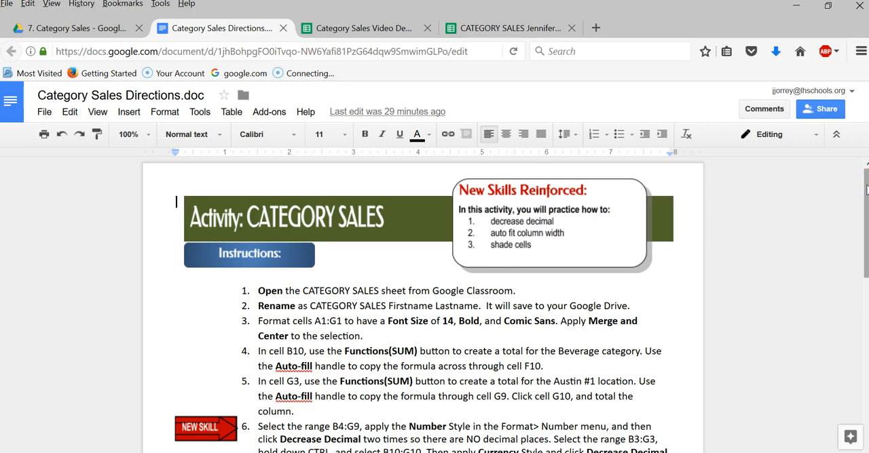
drag(867, 185, 866, 189)
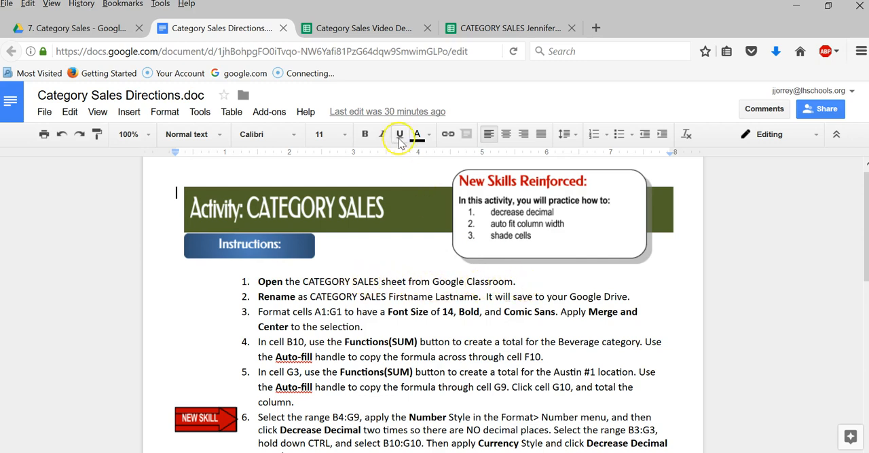
click(350, 30)
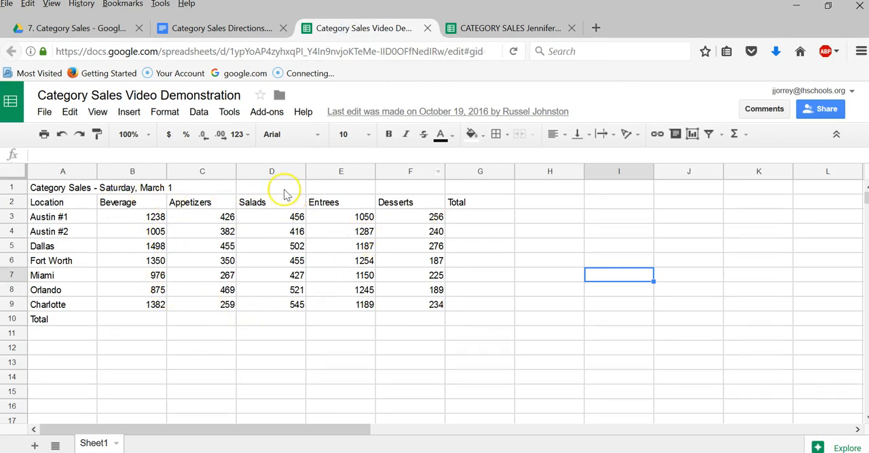
click(195, 27)
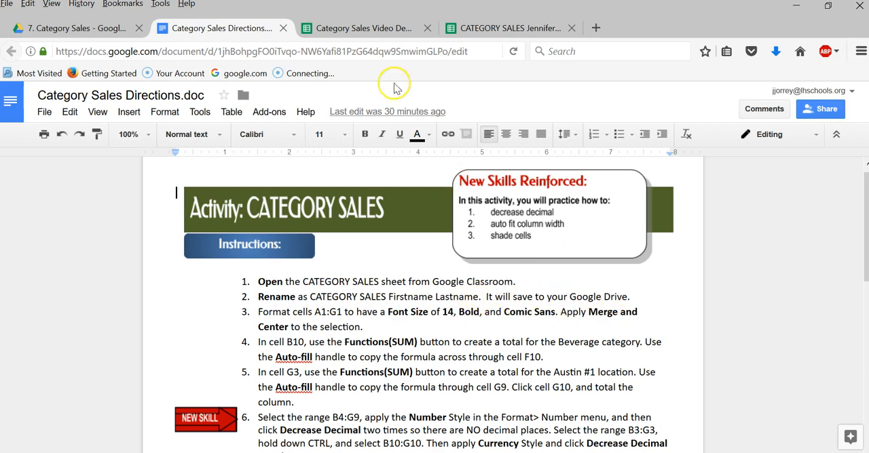
click(357, 28)
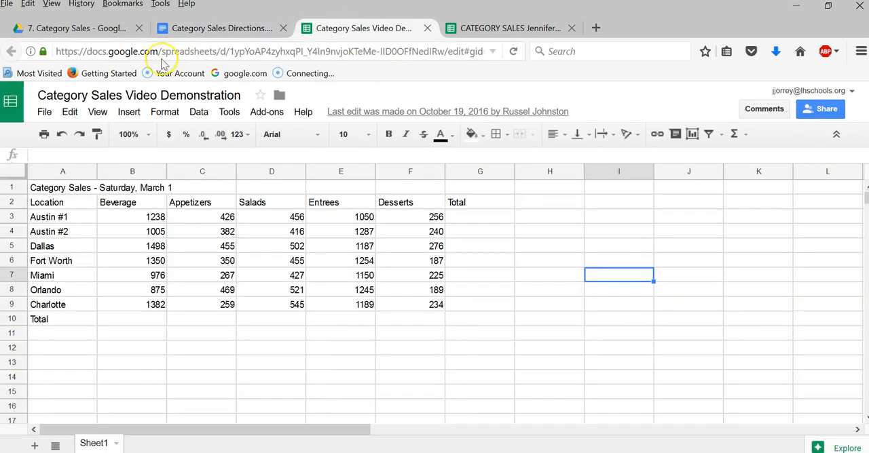
drag(36, 95, 251, 95)
text(CA)
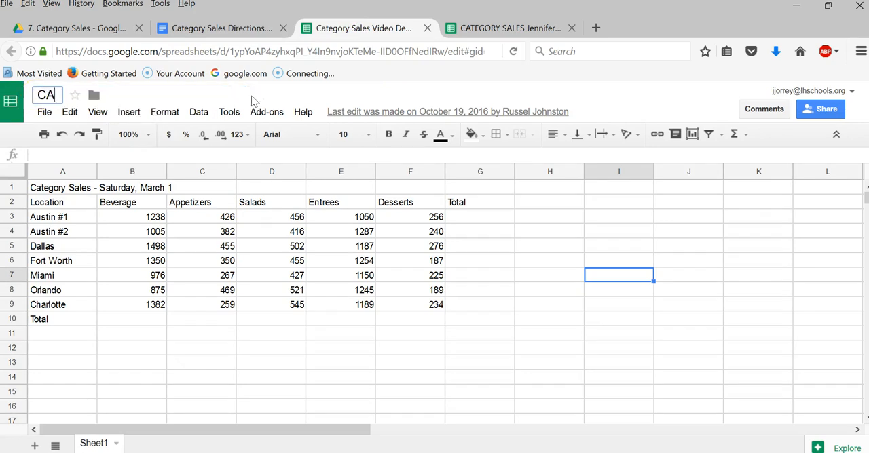
text(TEGORY SALE)
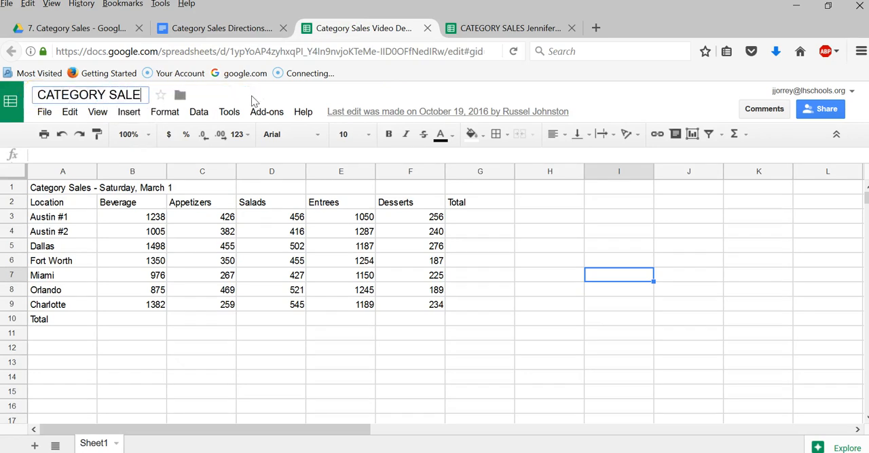
text(S Jennifer Jorrey)
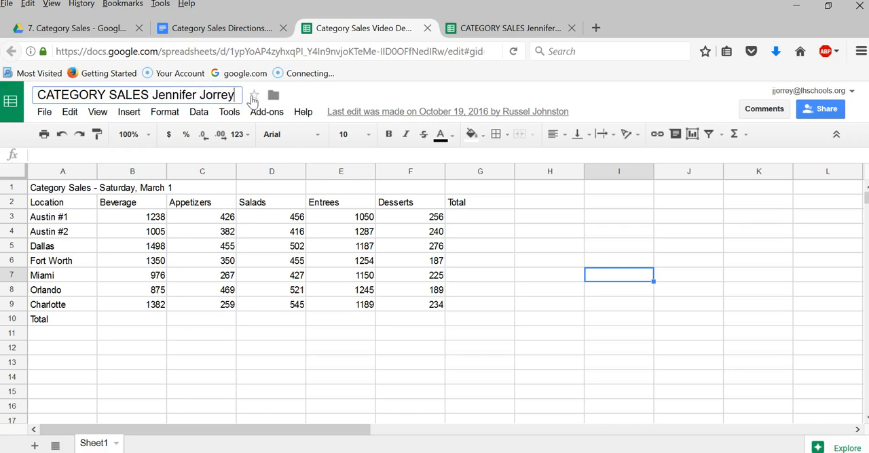
- Following the directions document, format title cells A1:G1 with font size 14, bold and Comic Sans MS
click(203, 28)
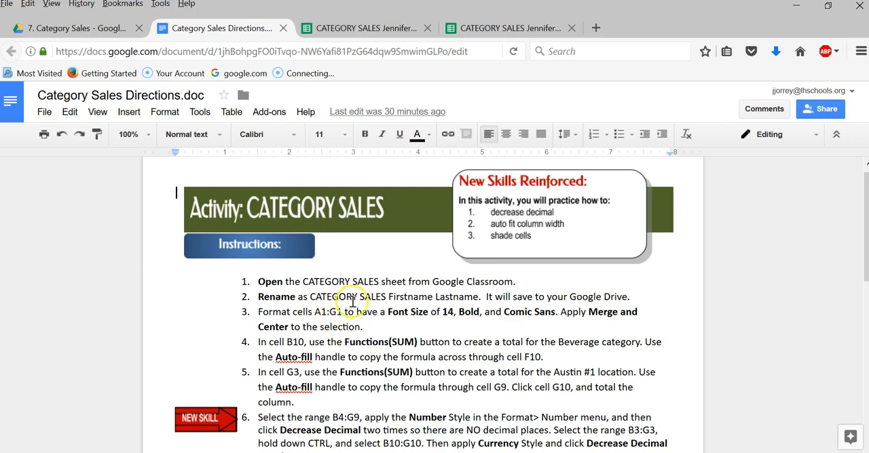
click(344, 27)
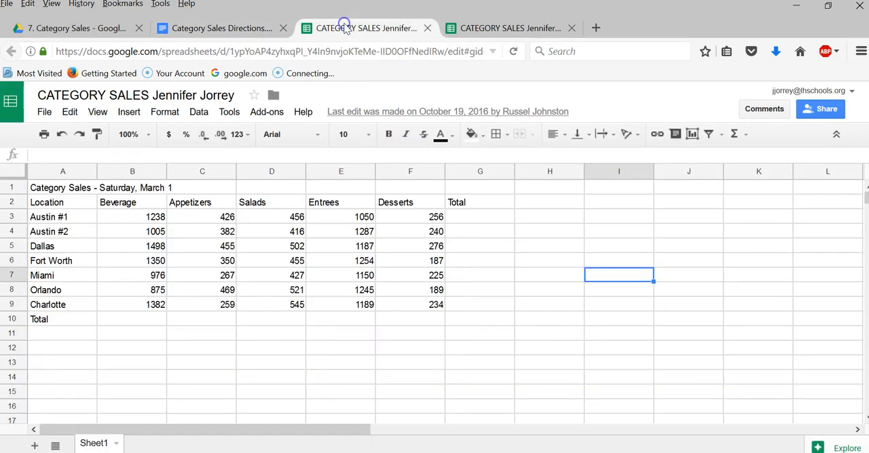
click(64, 189)
drag(72, 190, 480, 189)
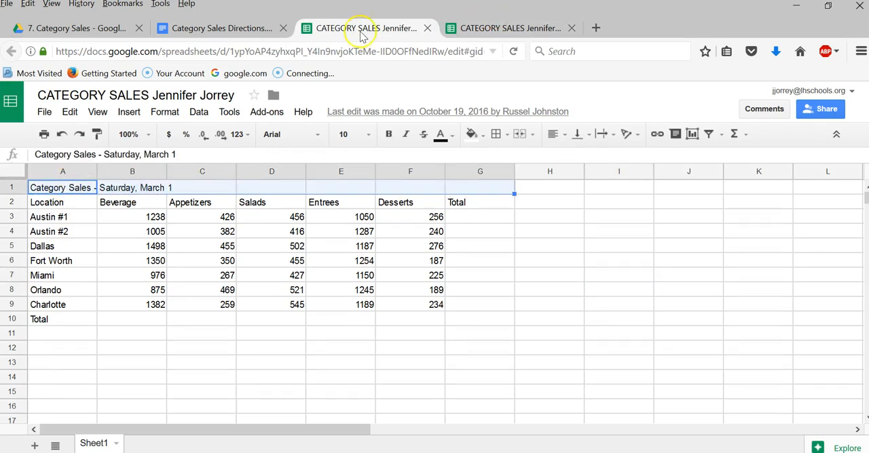
click(252, 29)
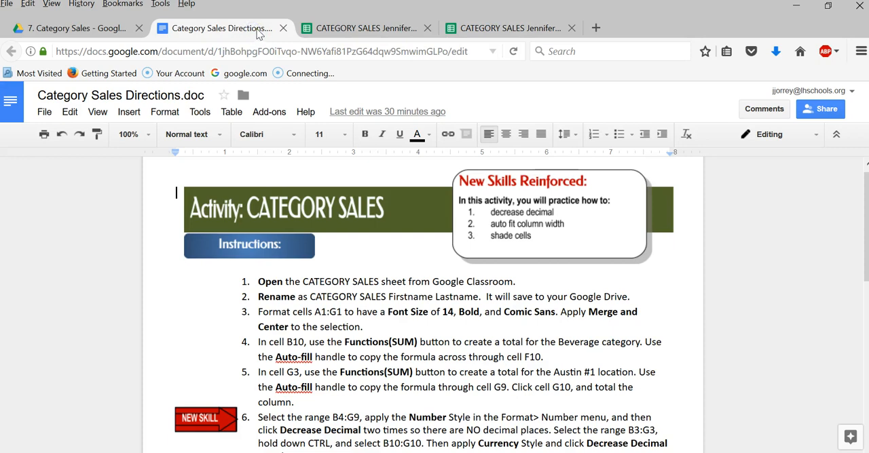
click(336, 31)
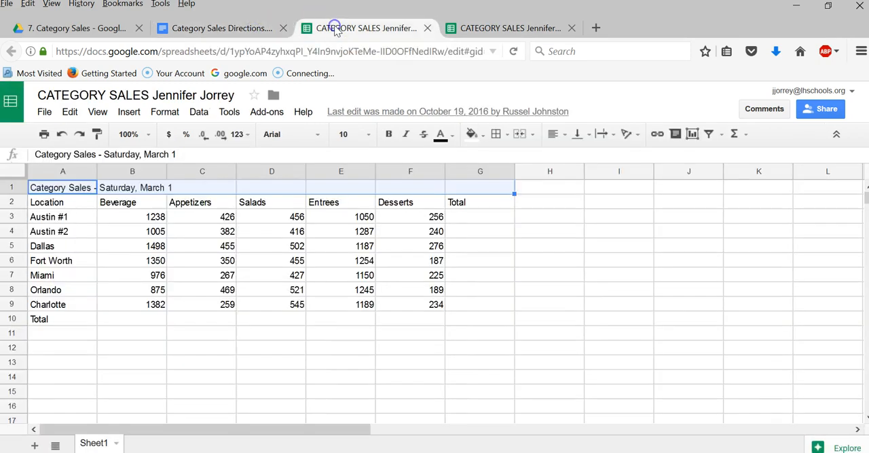
click(364, 132)
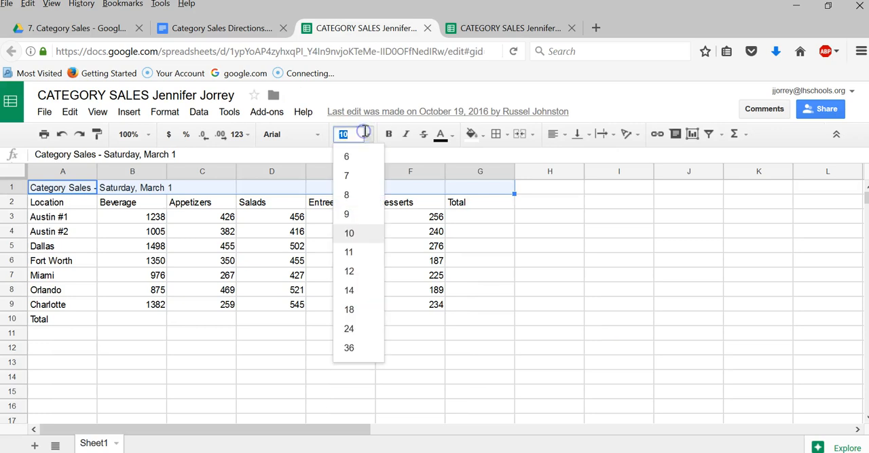
click(352, 292)
click(389, 135)
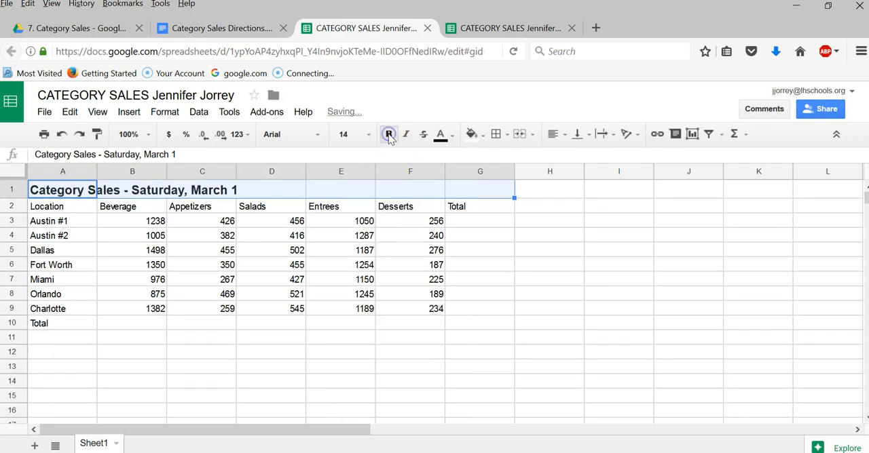
click(319, 135)
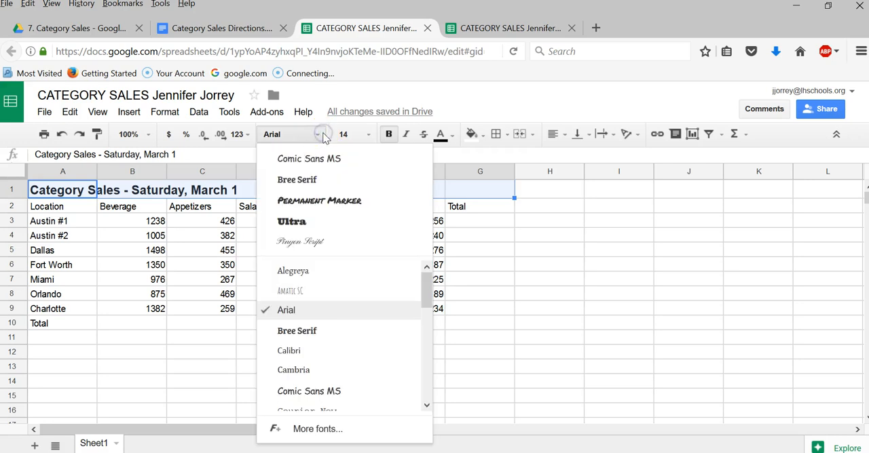
click(311, 159)
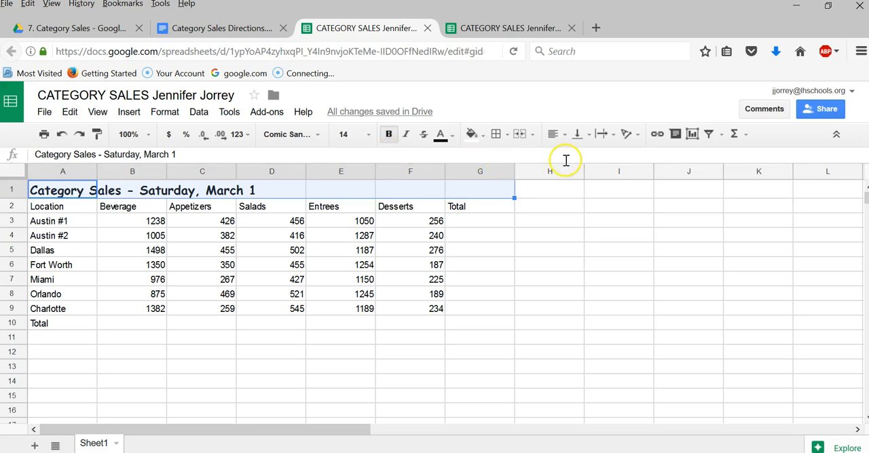
- Merge the title cells A1:G1 into one cell and center the title horizontally
click(521, 135)
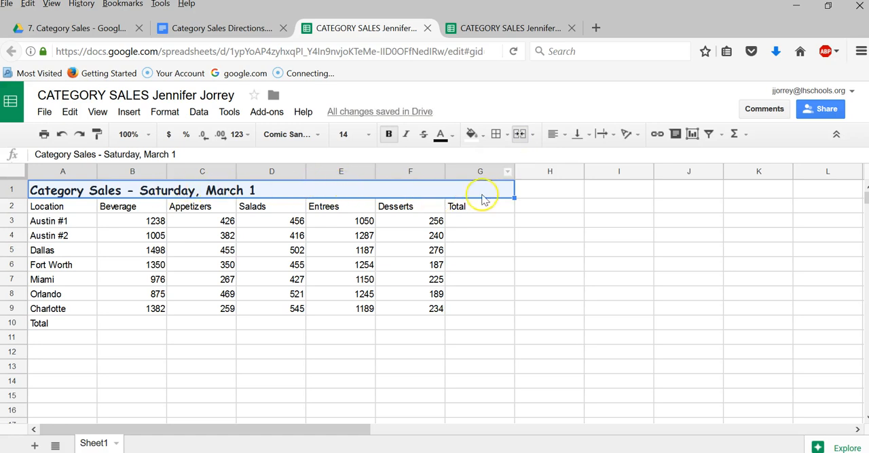
click(563, 135)
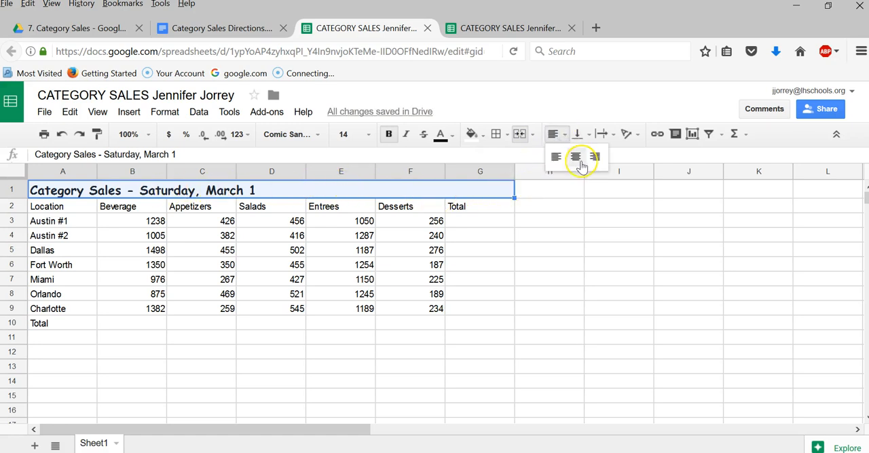
click(576, 158)
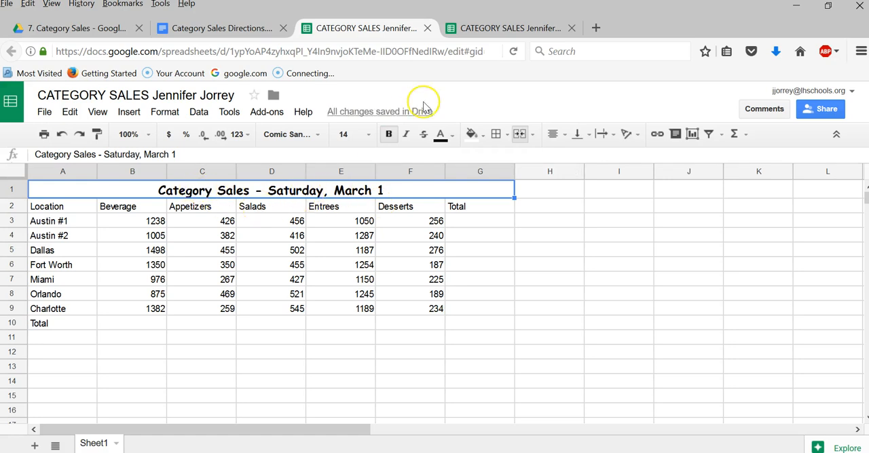
- Following the directions, total the Beverage sales in B10 with SUM over B3:B9 and fill the formula across through F10
click(229, 33)
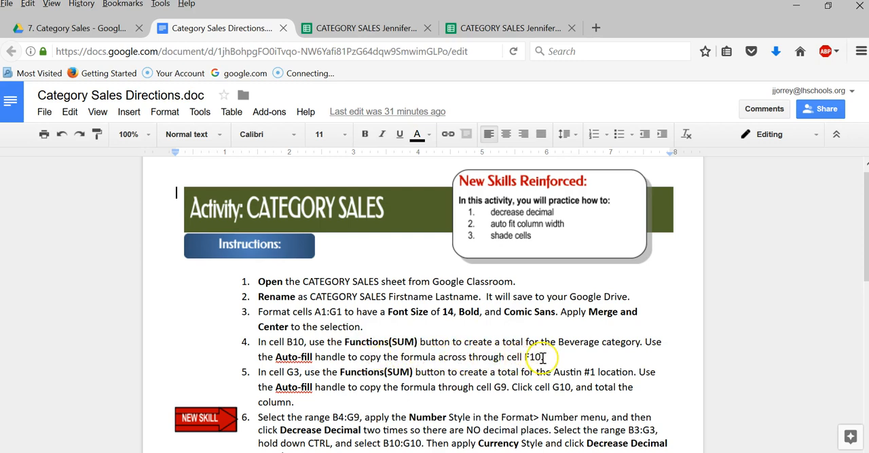
click(358, 30)
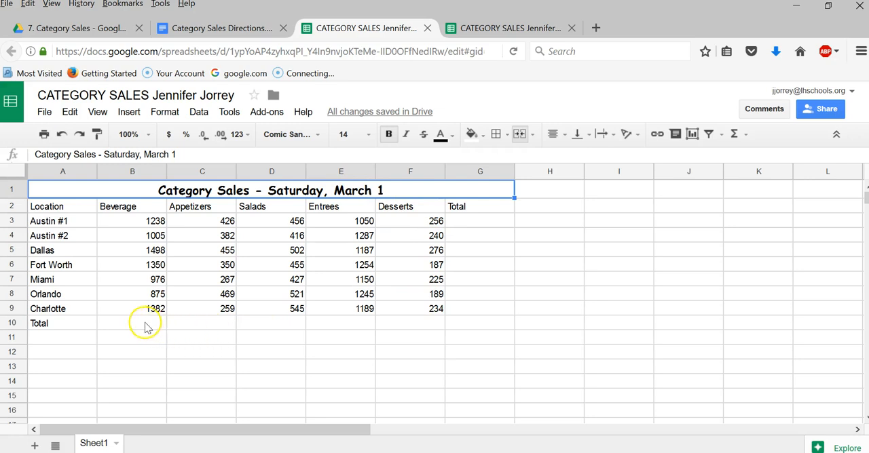
click(220, 28)
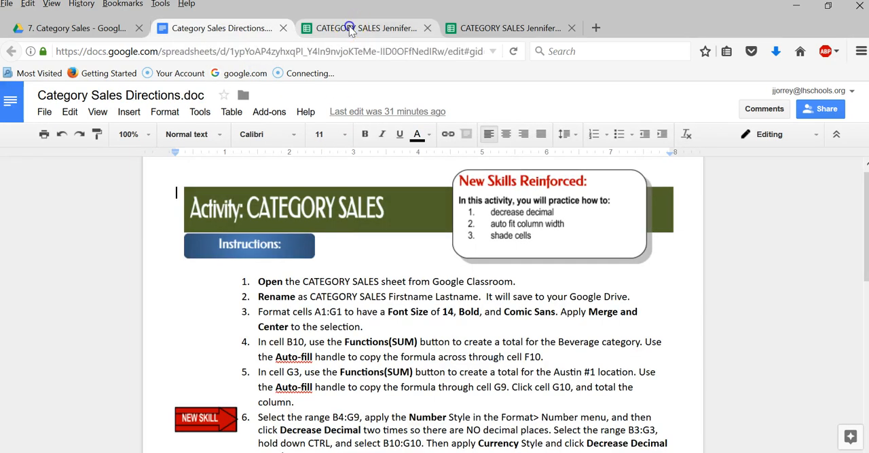
click(349, 25)
click(118, 313)
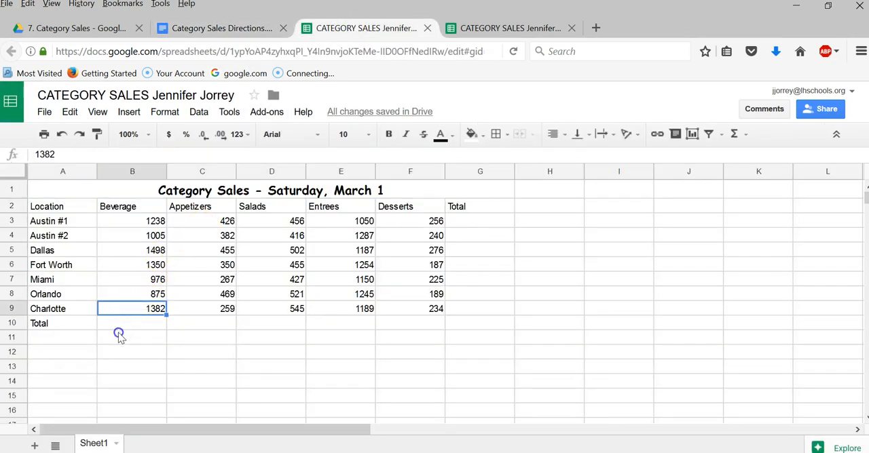
click(121, 338)
click(116, 321)
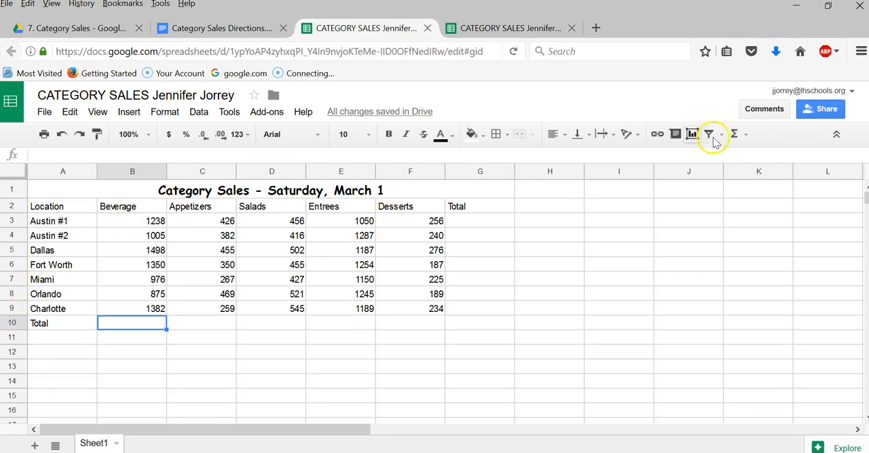
click(742, 134)
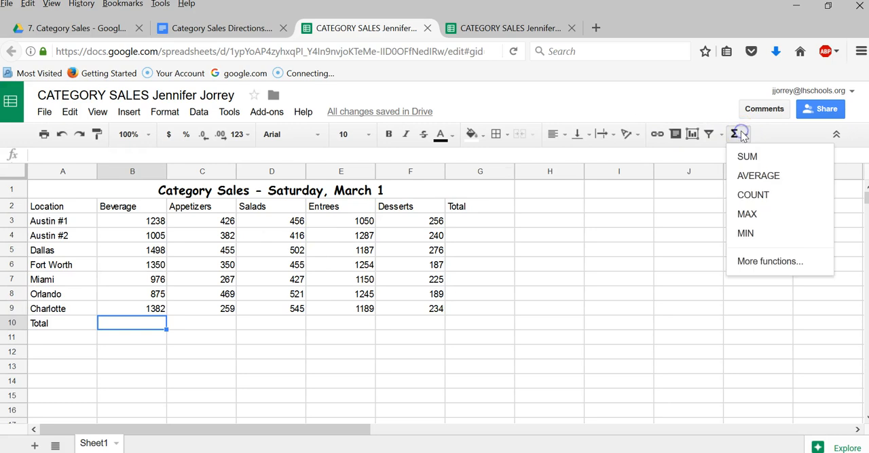
click(754, 157)
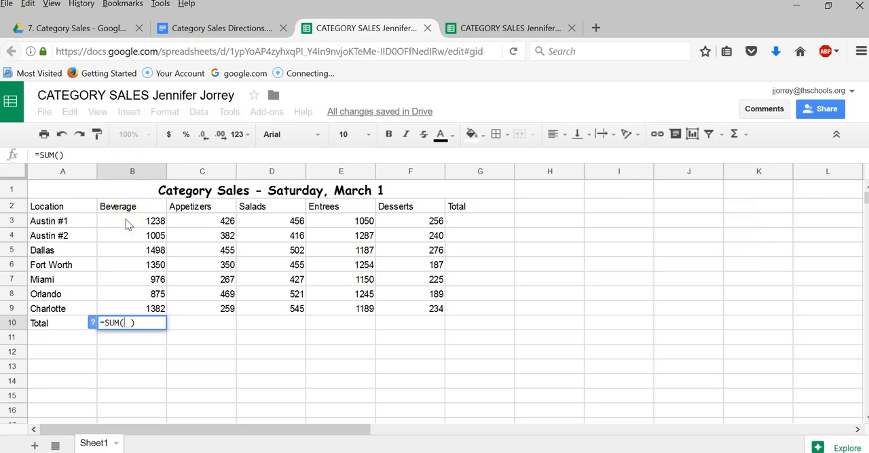
drag(124, 224, 119, 307)
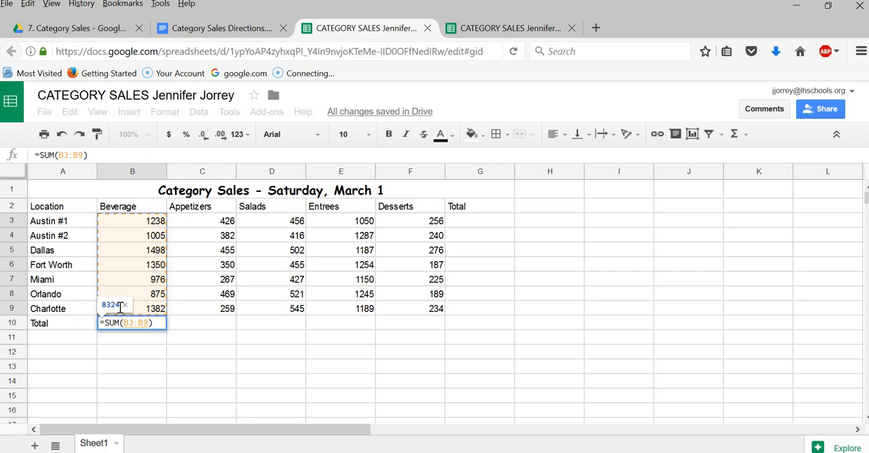
key(Return)
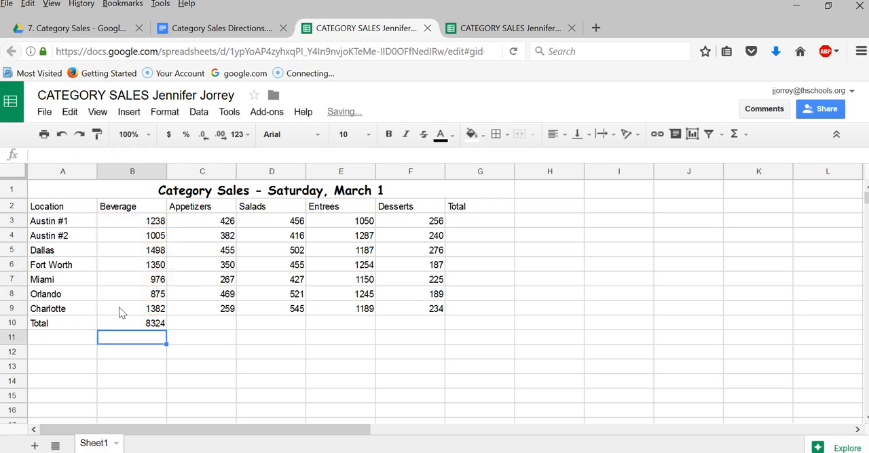
click(133, 325)
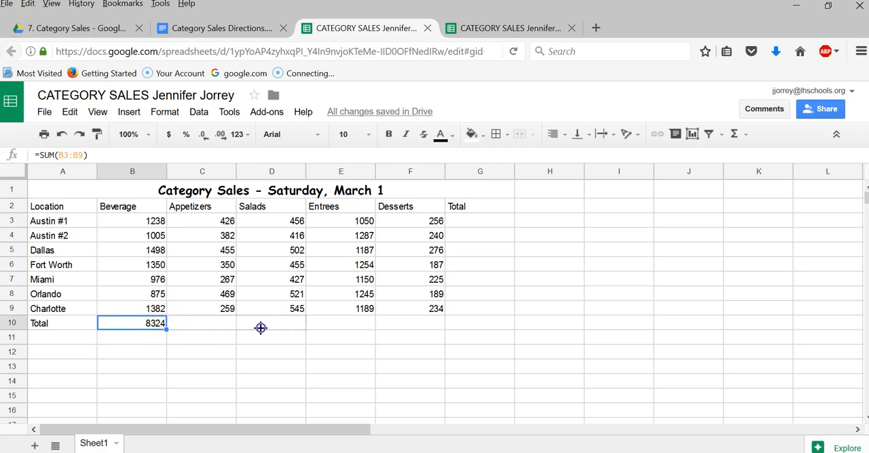
drag(305, 325, 429, 326)
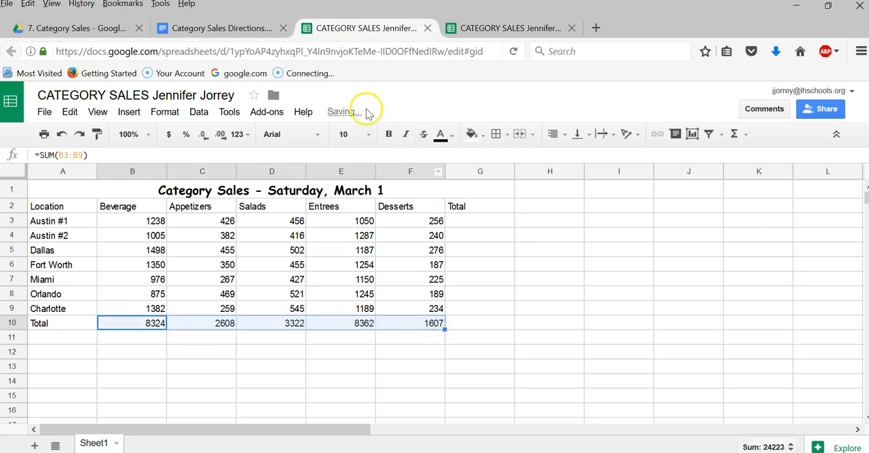
- Following the directions document, total the Austin #1 sales in G3 with SUM over B3:F3 and fill the formula down through G9
click(207, 26)
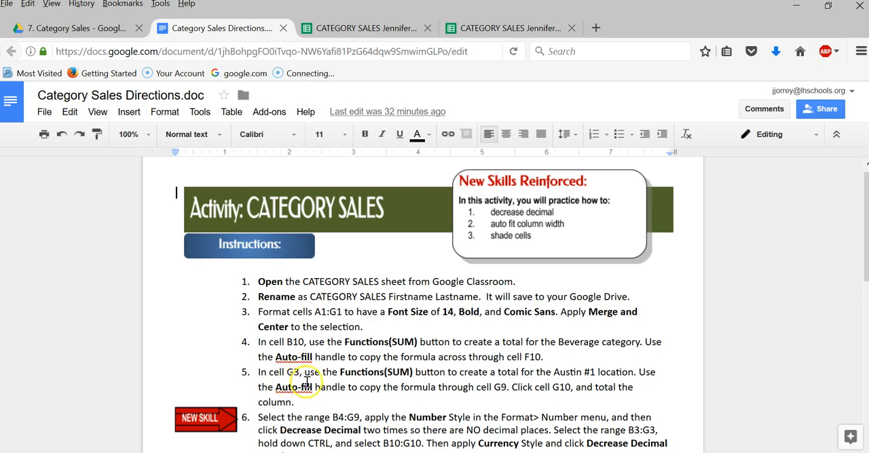
click(339, 31)
click(475, 224)
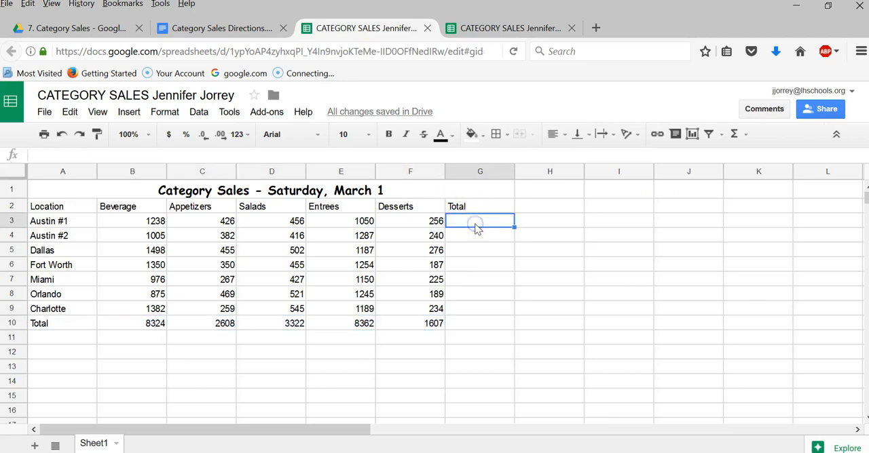
click(745, 134)
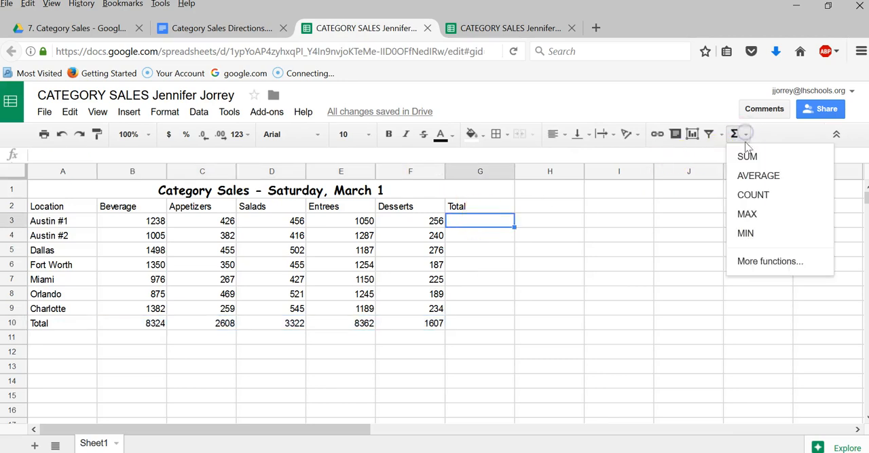
click(746, 157)
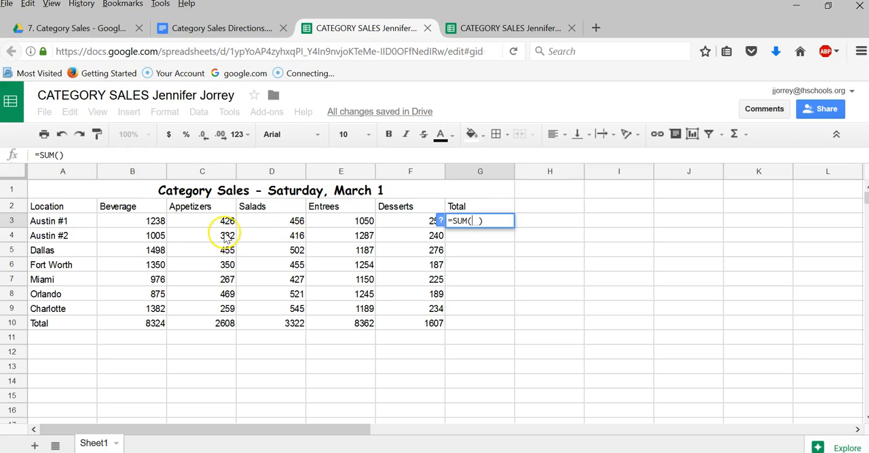
drag(133, 224, 394, 224)
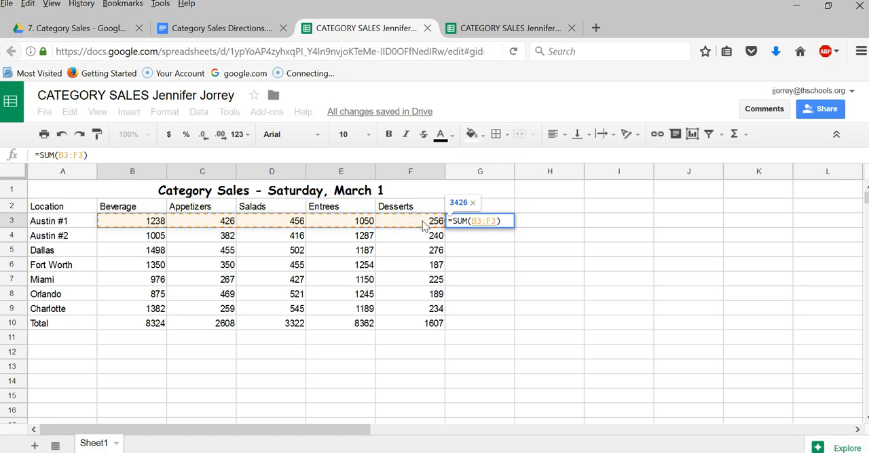
key(Return)
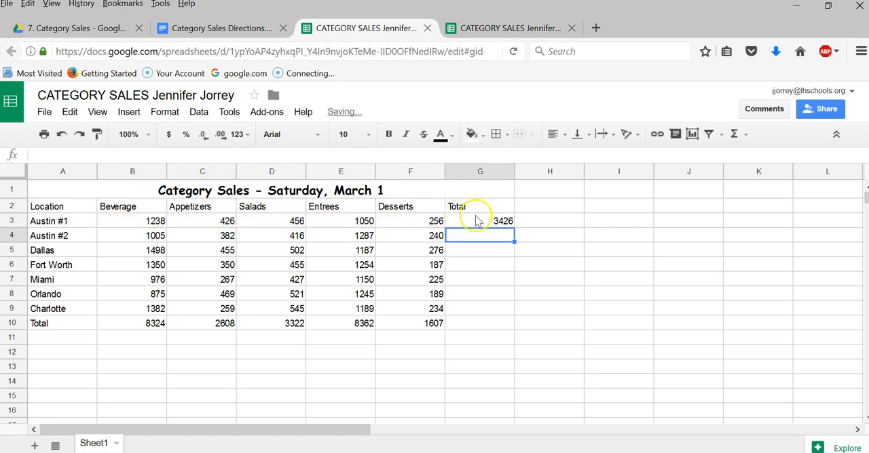
click(505, 224)
drag(507, 286, 509, 315)
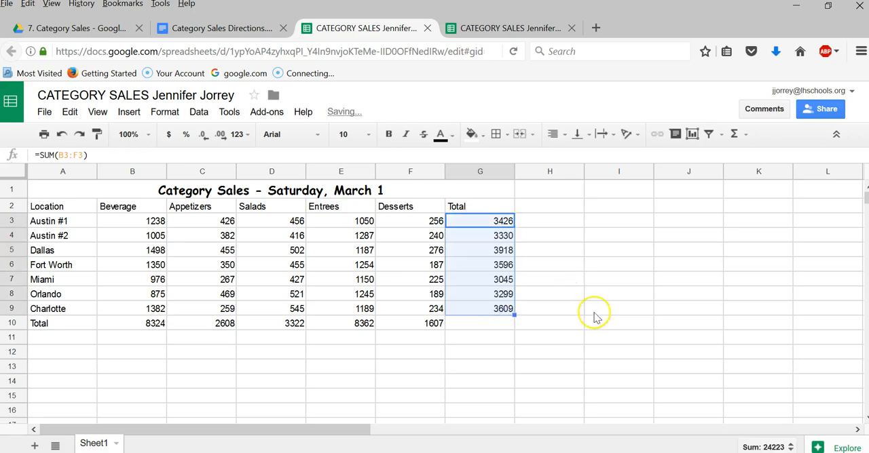
- Total the location totals in G10 with SUM over G3:G9
click(485, 326)
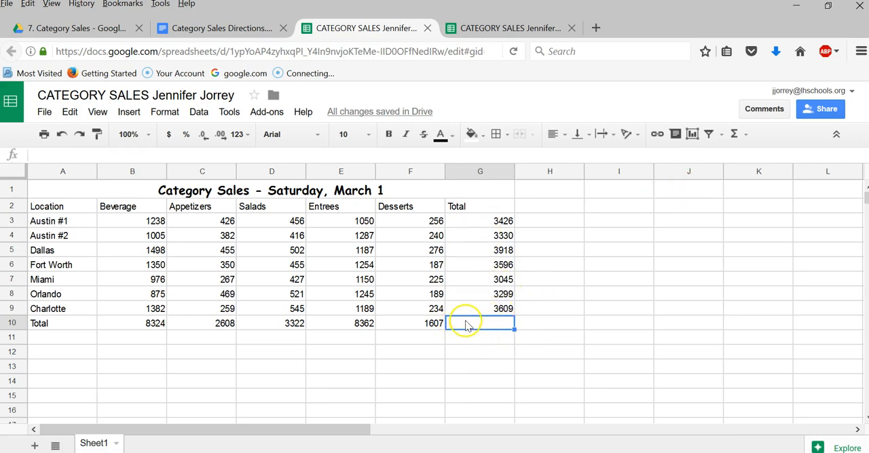
click(735, 134)
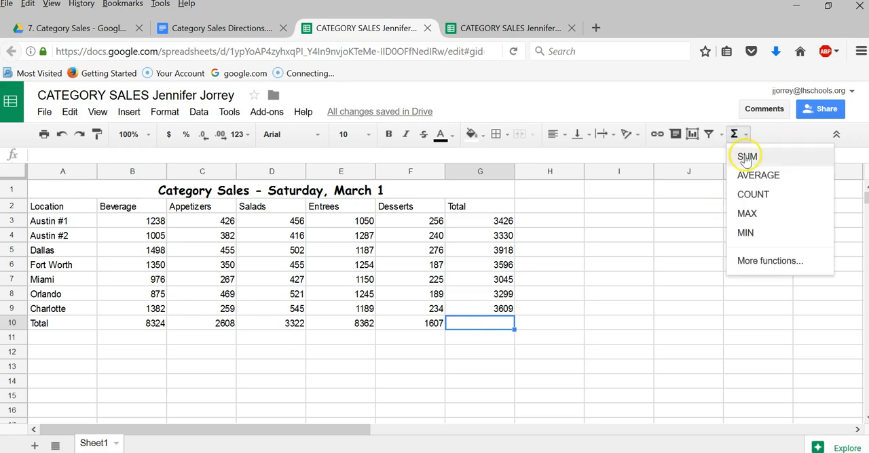
click(746, 156)
drag(485, 222, 487, 311)
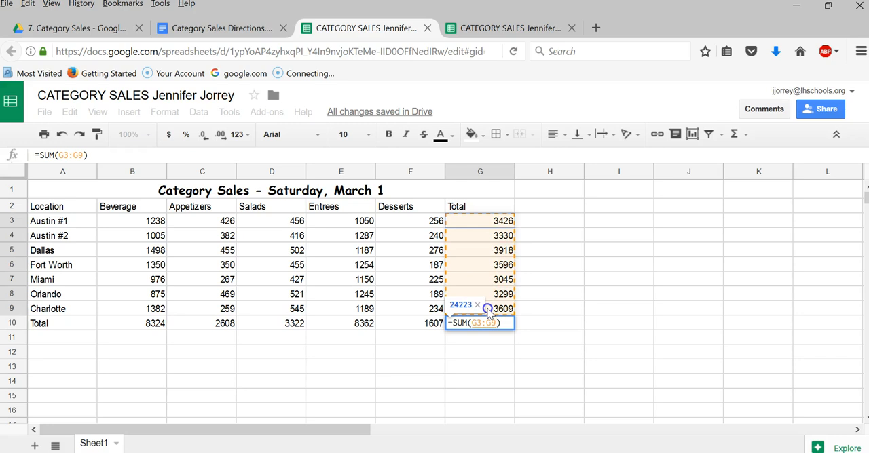
key(Return)
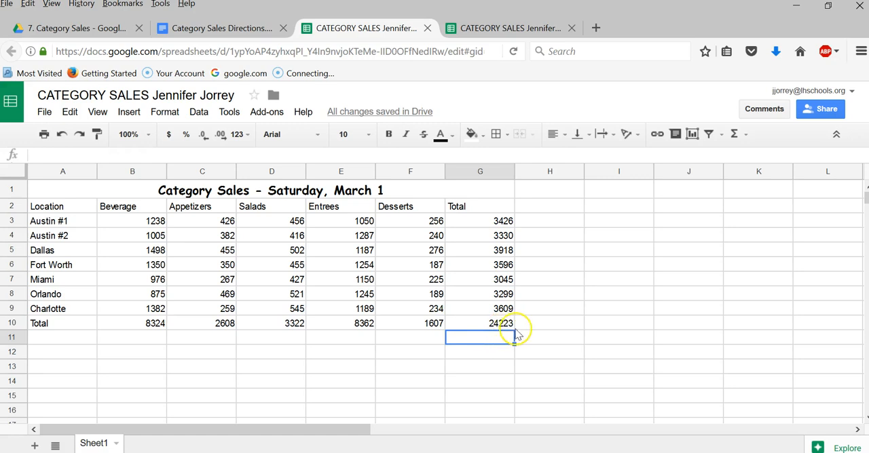
- Following the directions document, apply the Number format to B4:G9 and reduce the values to no decimal places
click(234, 28)
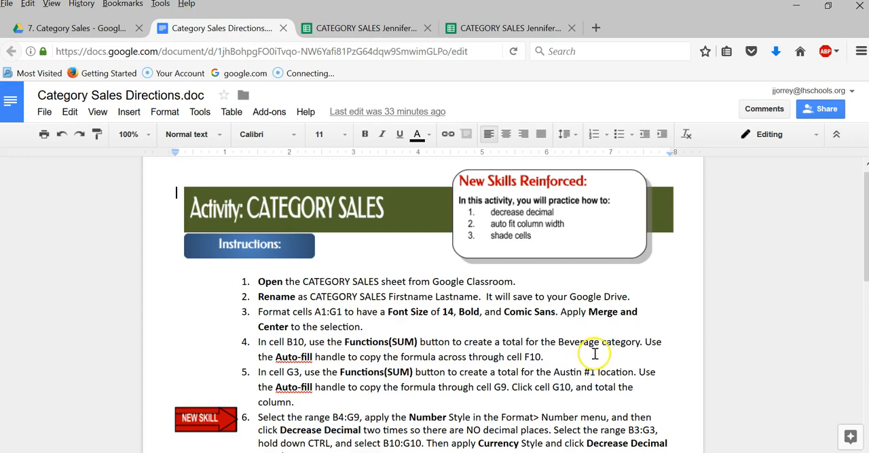
drag(865, 243, 861, 294)
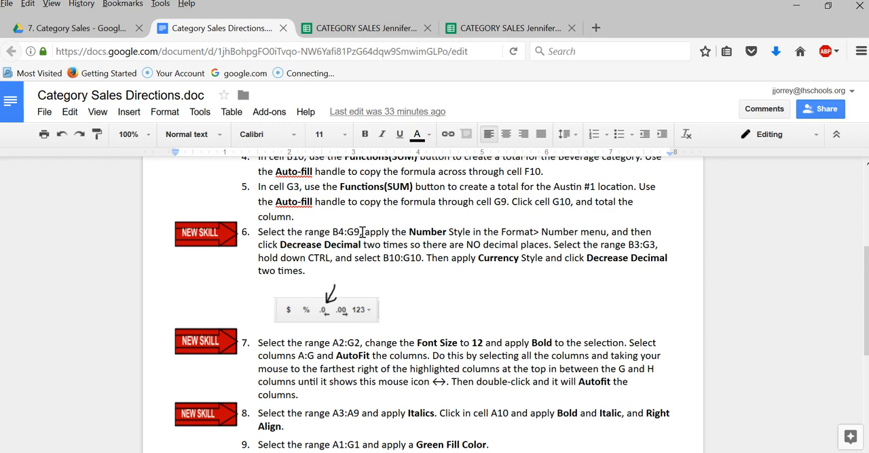
click(330, 27)
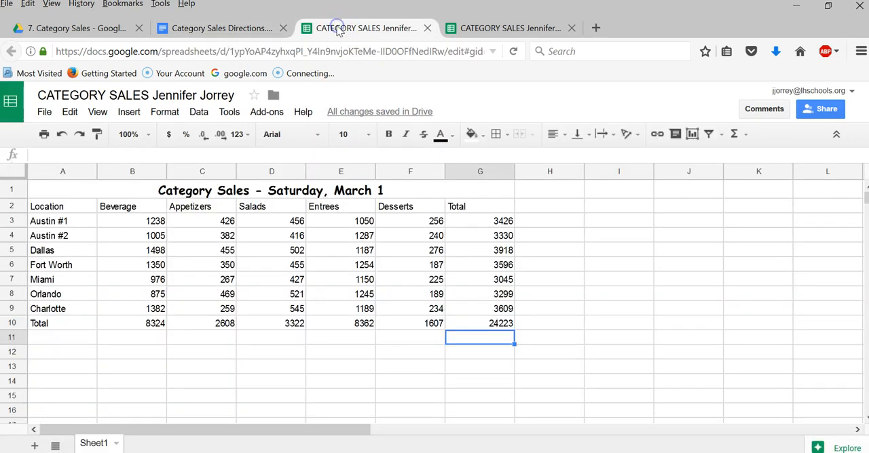
click(126, 241)
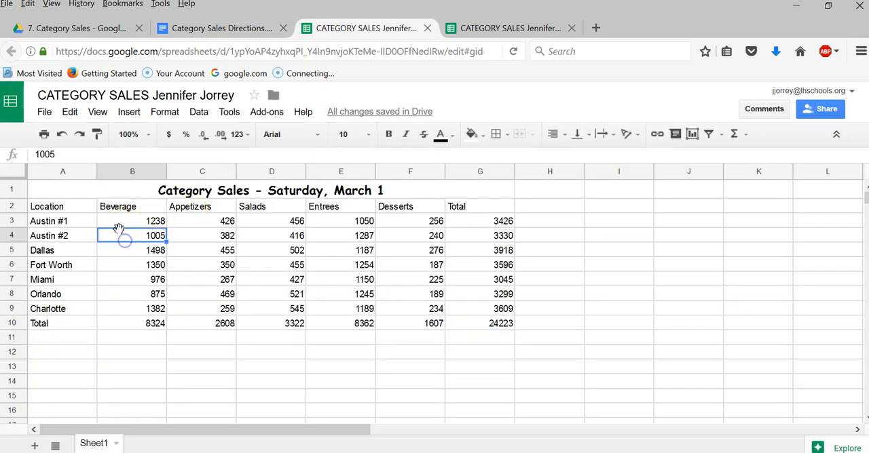
drag(121, 242, 448, 312)
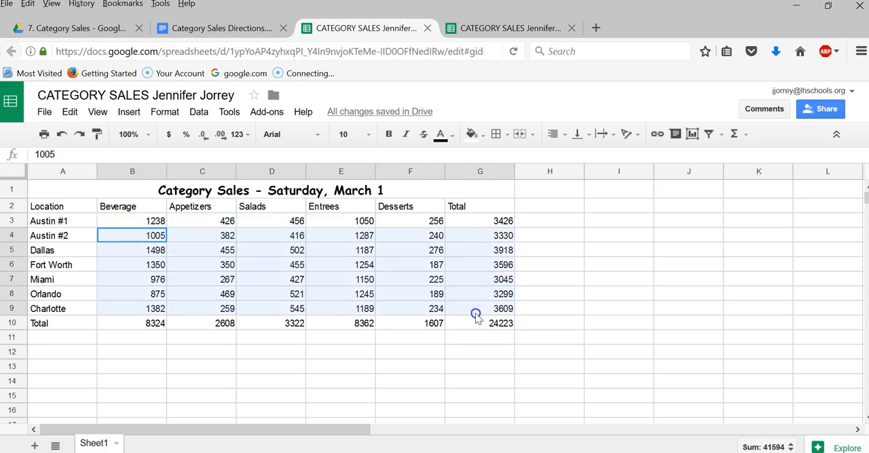
click(231, 32)
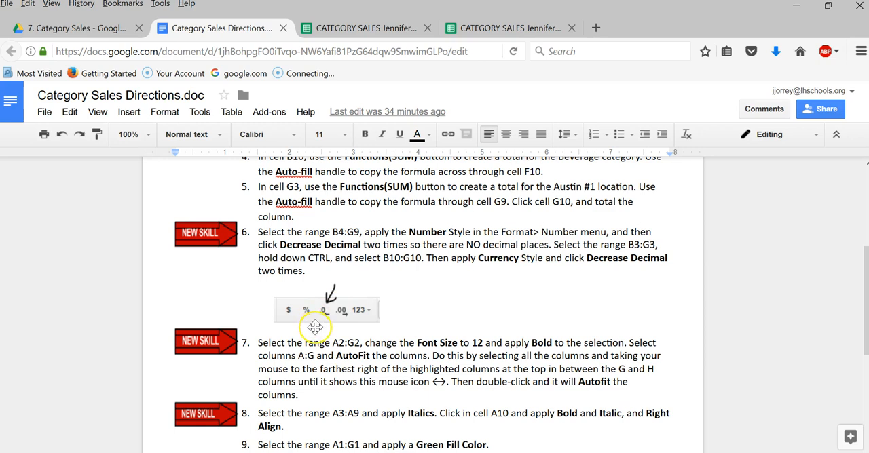
click(347, 20)
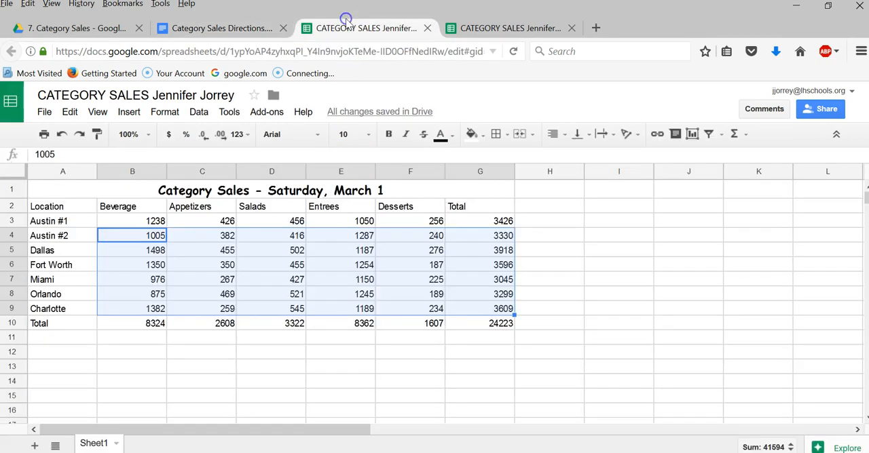
click(163, 114)
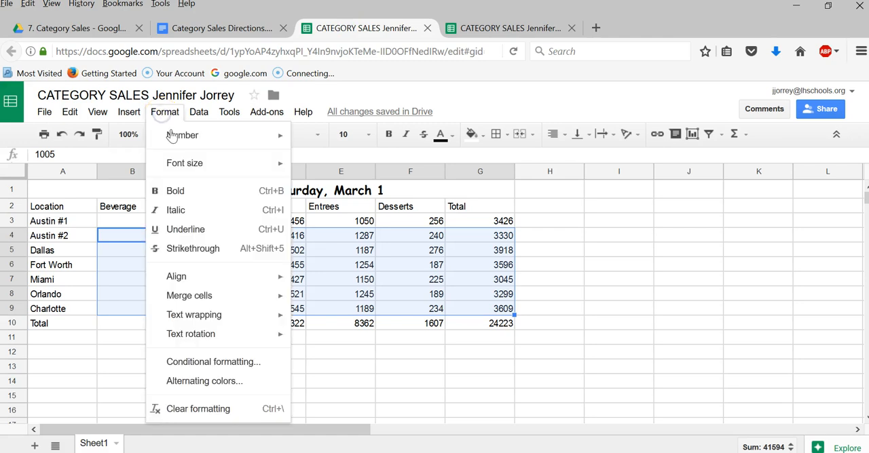
mouse_move(173, 139)
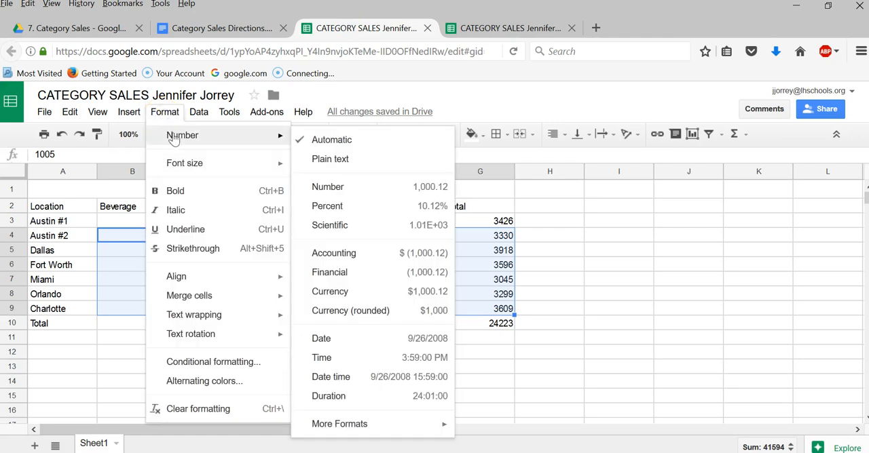
click(332, 188)
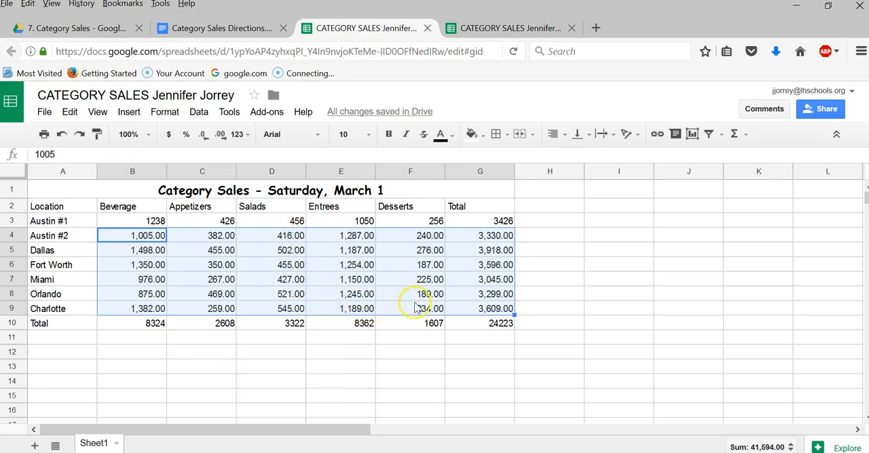
click(203, 134)
click(203, 134)
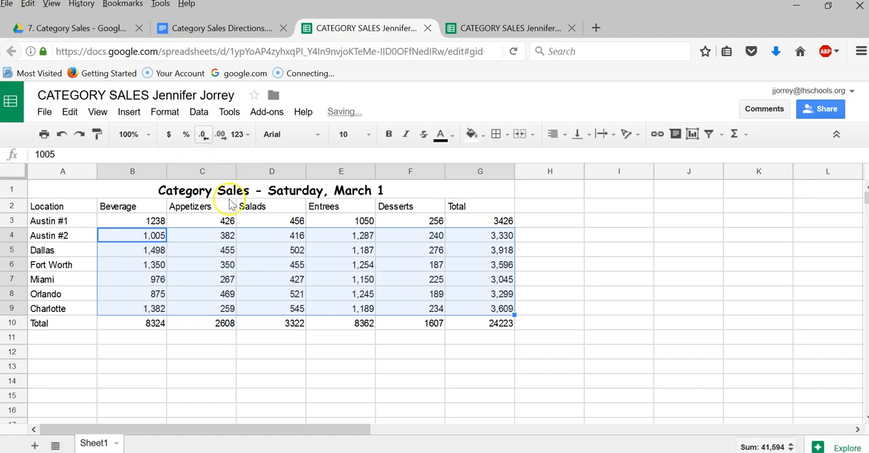
- Following the directions, format the ranges B3:G3 and B10:G10 together as currency with no decimal places
click(209, 30)
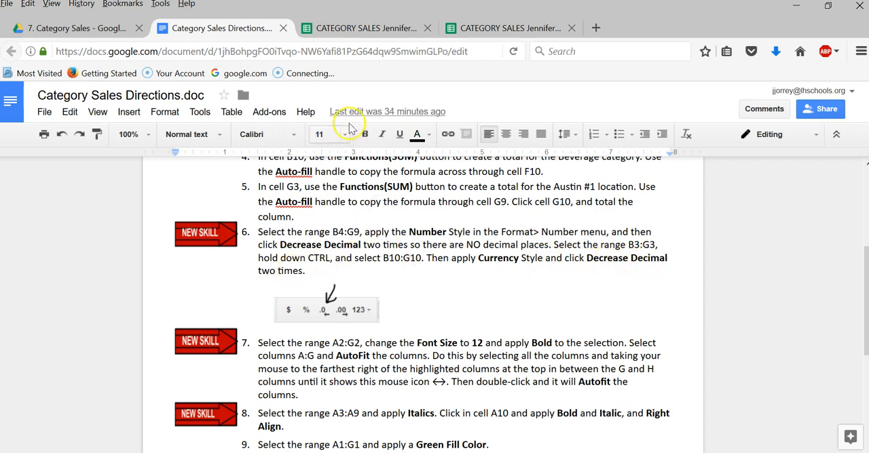
click(336, 37)
click(124, 227)
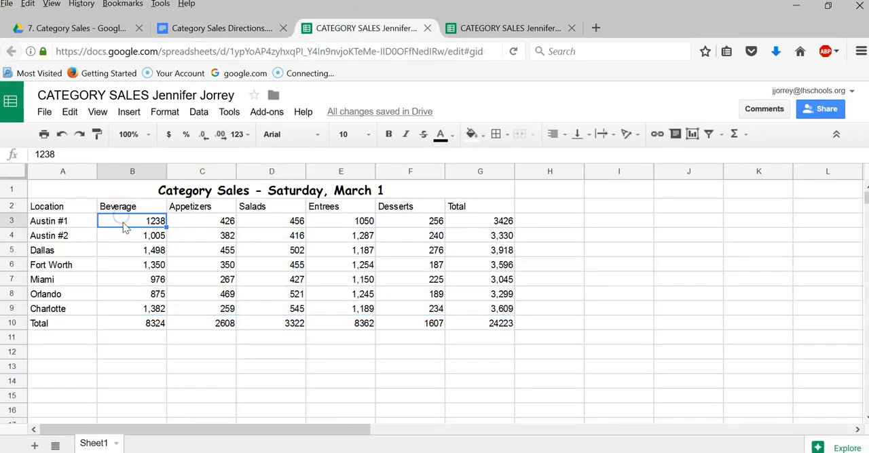
drag(126, 228, 252, 221)
drag(311, 221, 471, 225)
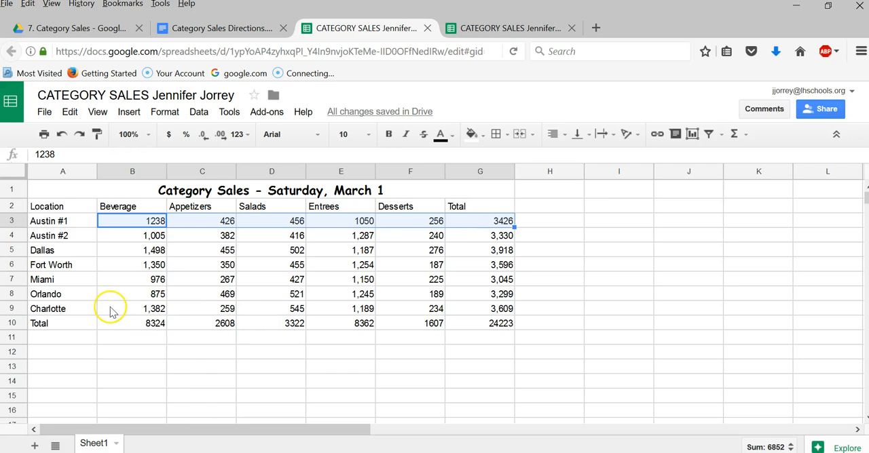
click(194, 33)
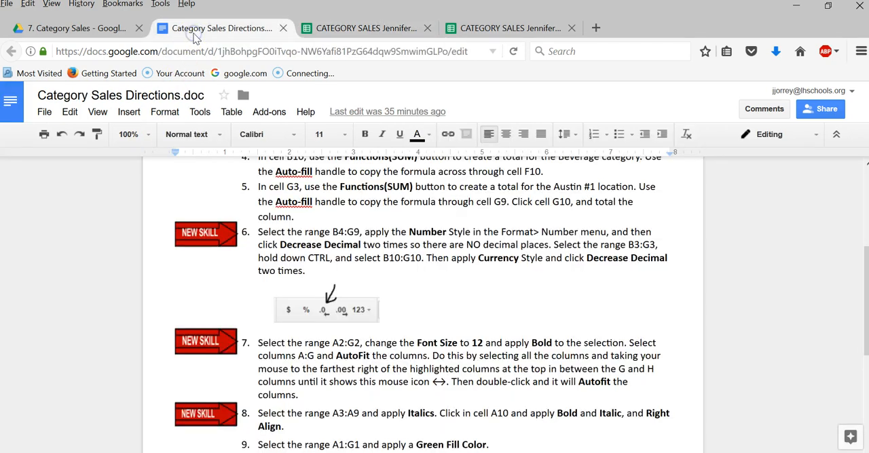
click(351, 29)
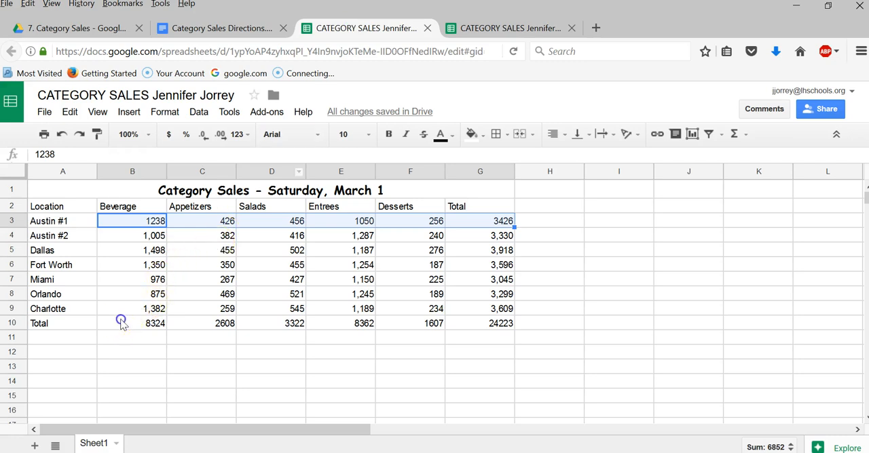
ctrl+click(121, 323)
drag(236, 323, 468, 324)
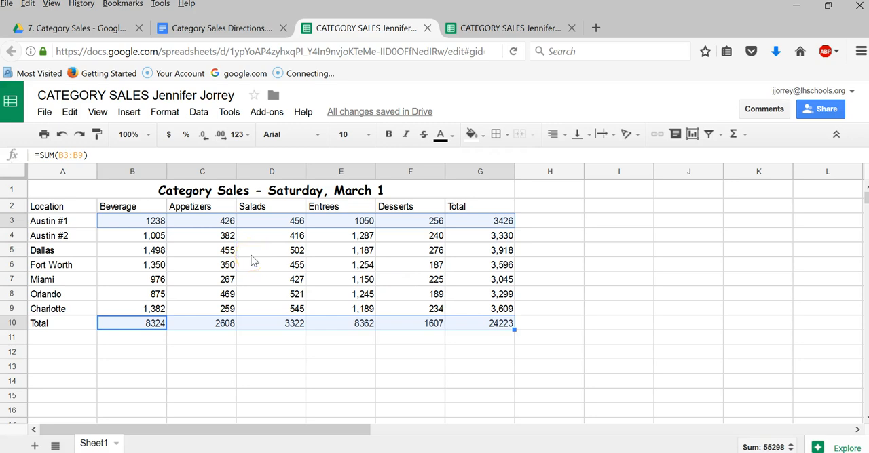
click(168, 134)
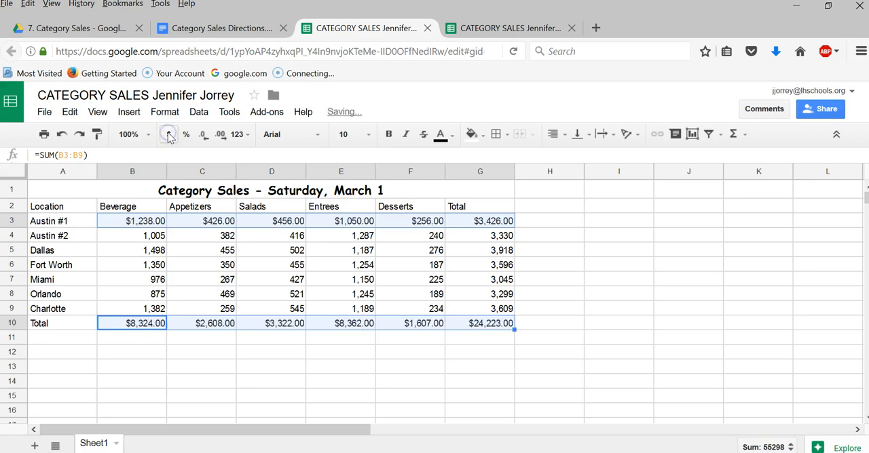
click(204, 134)
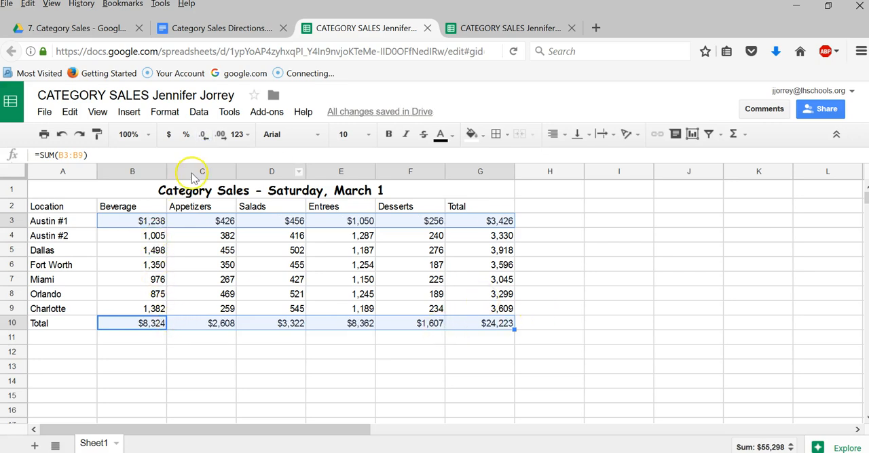
- Following the directions document, set the header range A2:G2 to font size 12 and make it bold
click(209, 31)
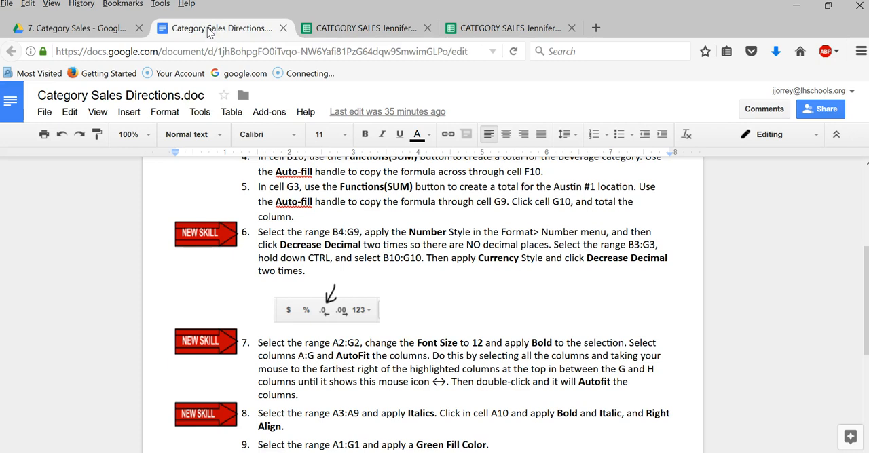
drag(860, 291, 865, 339)
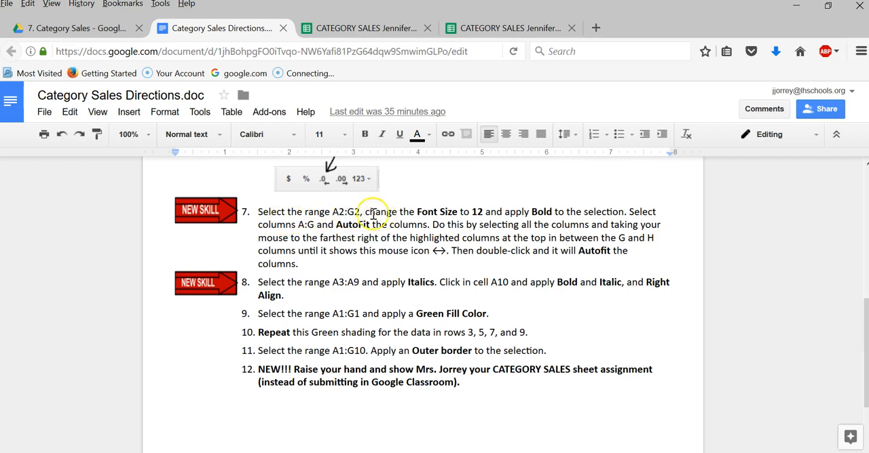
click(367, 25)
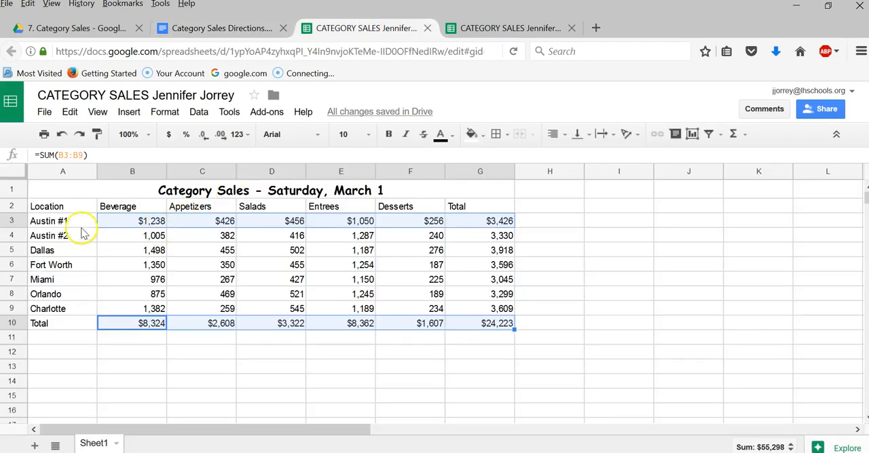
click(52, 187)
drag(60, 207, 467, 209)
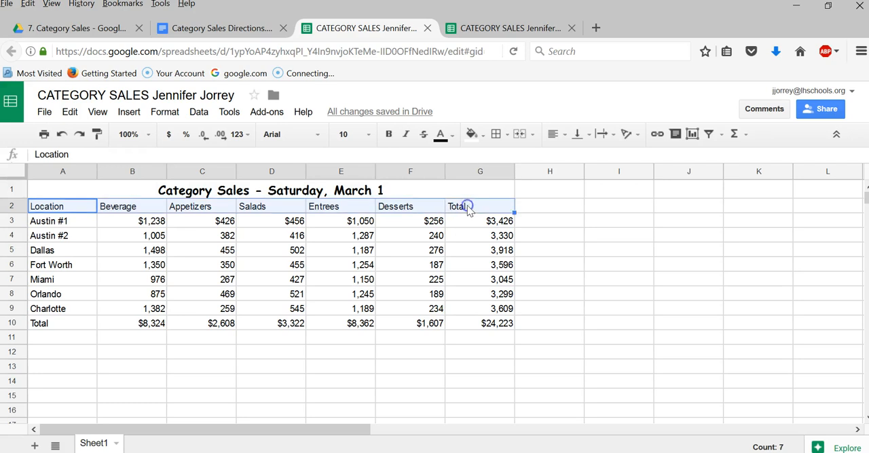
click(224, 28)
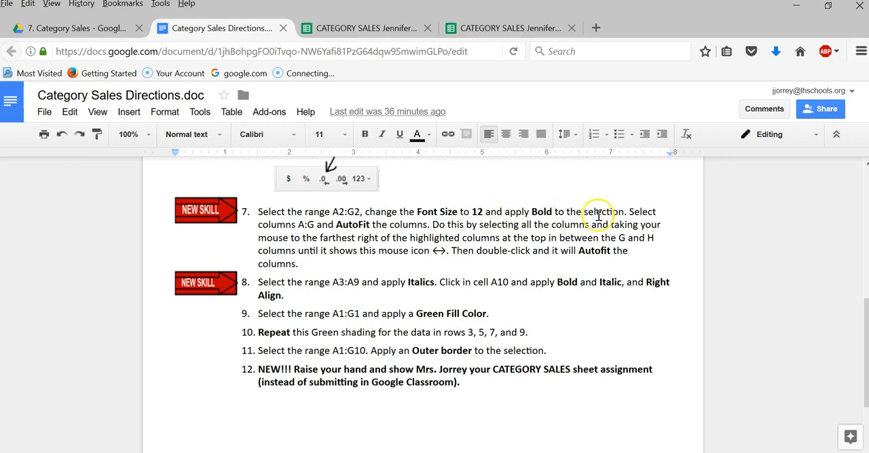
click(346, 29)
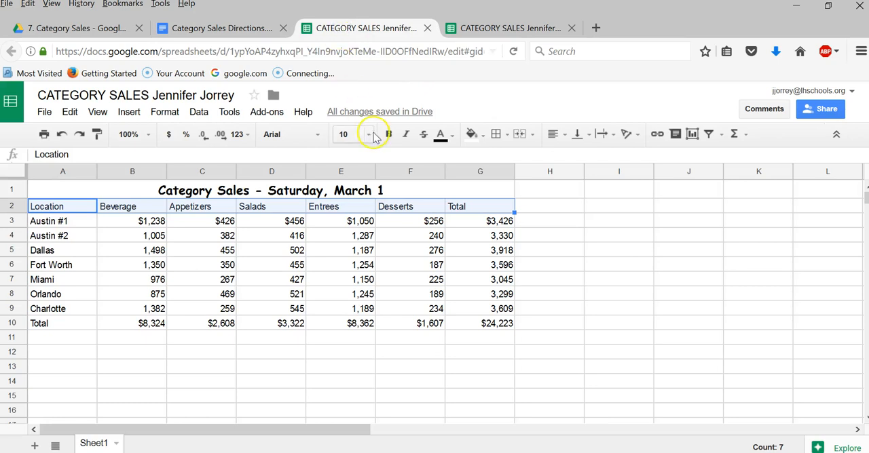
click(369, 136)
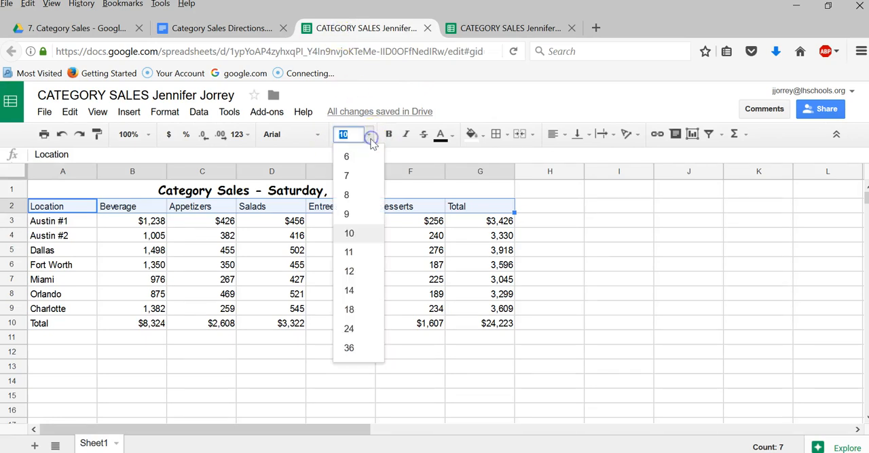
click(349, 272)
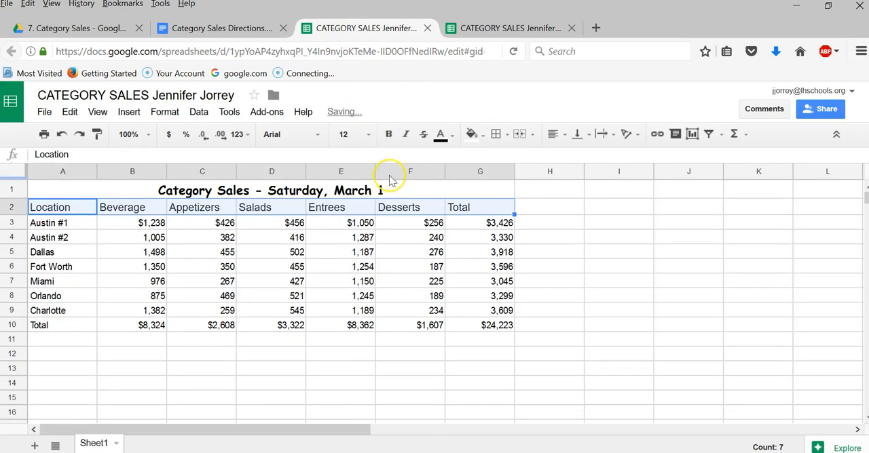
click(387, 133)
- Following the directions document, select columns A through G together and autofit their widths to the contents
click(232, 28)
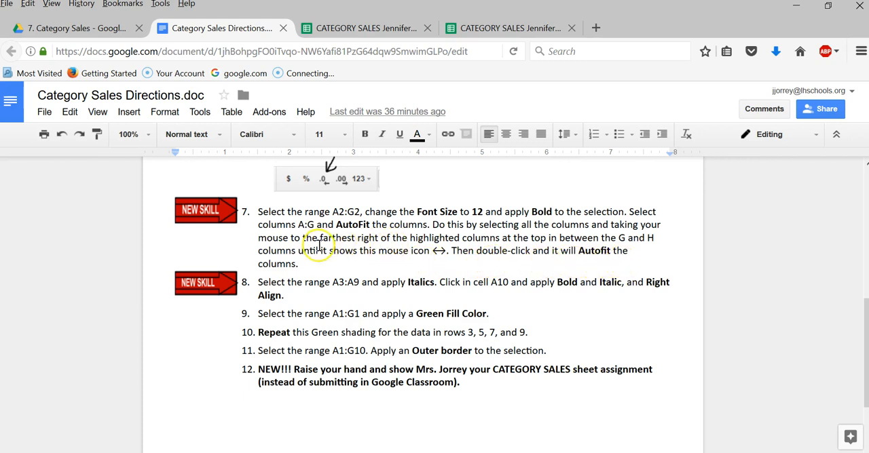
click(344, 31)
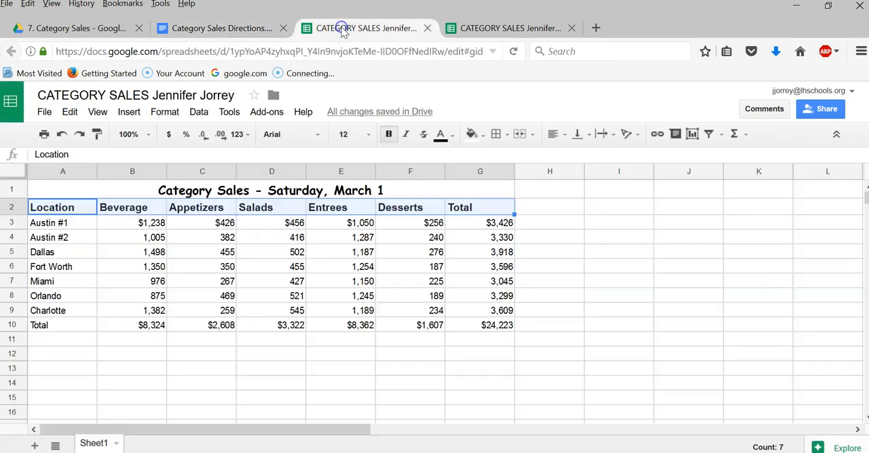
click(57, 171)
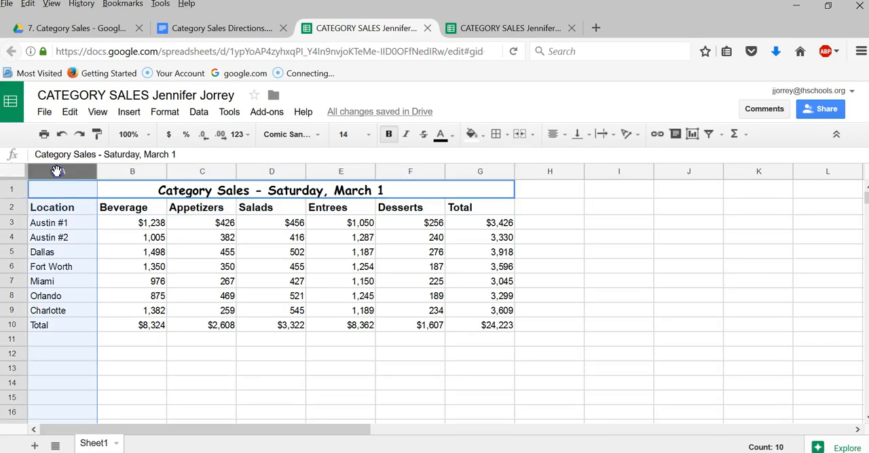
shift+click(130, 172)
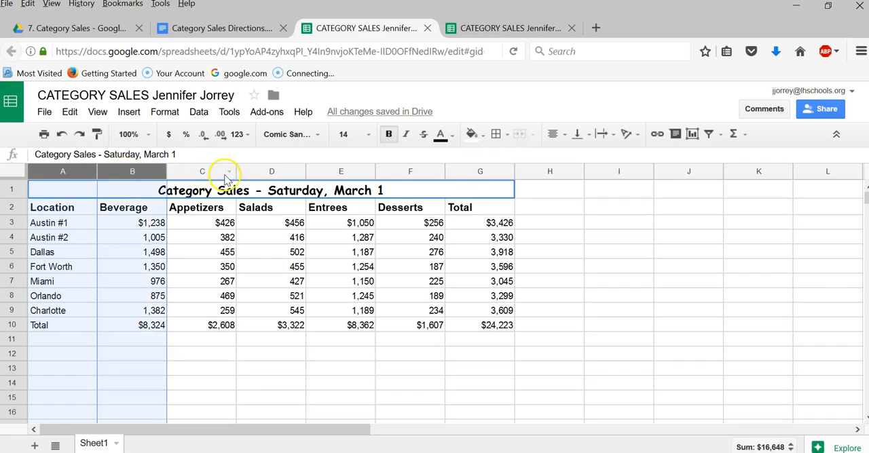
shift+click(217, 172)
shift+click(265, 172)
shift+click(332, 171)
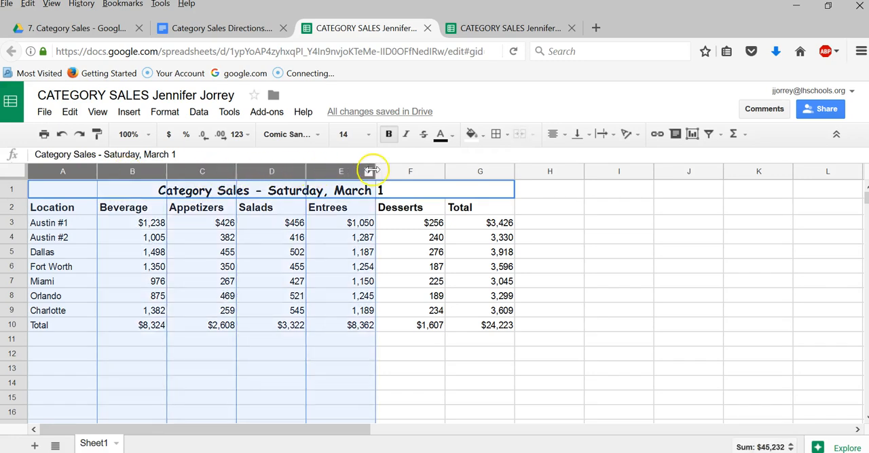
shift+click(408, 172)
shift+click(475, 173)
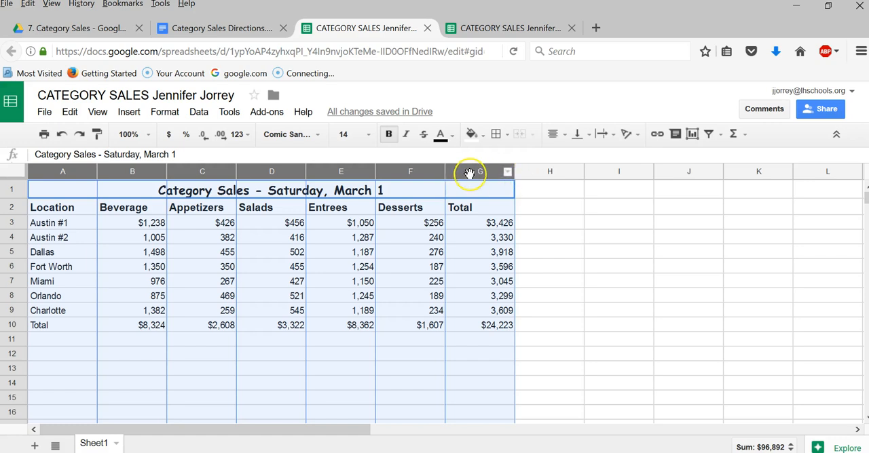
double_click(514, 172)
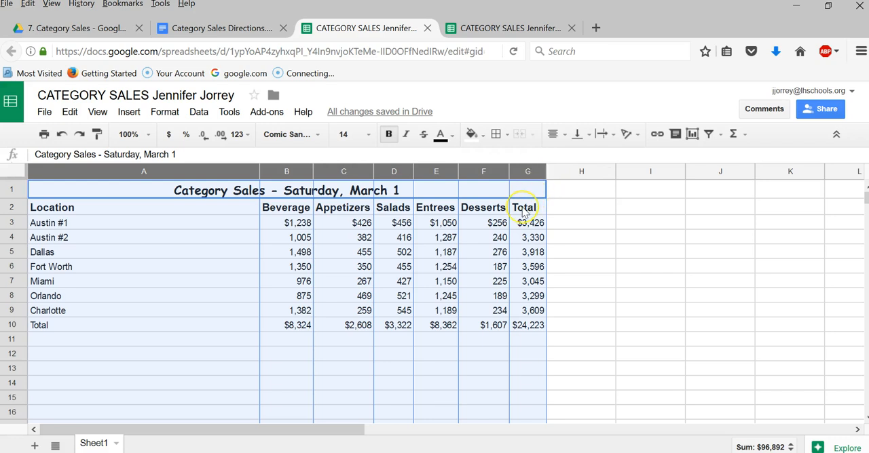
key(ctrl+z)
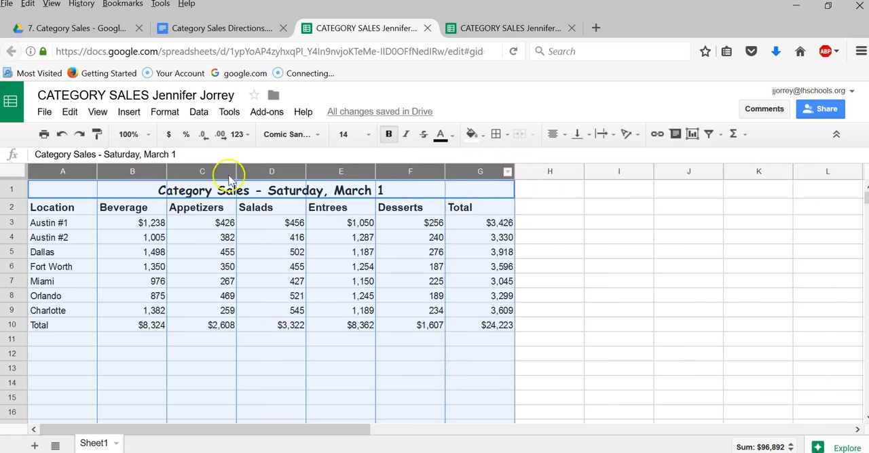
double_click(514, 172)
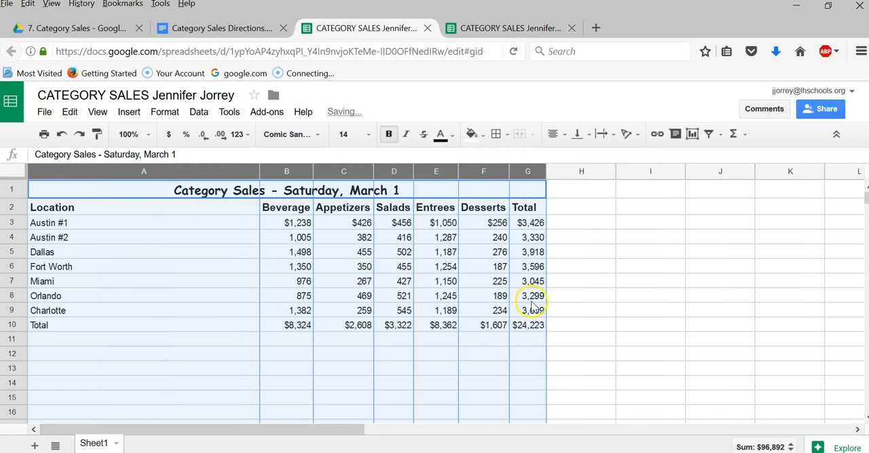
- Following the directions document, italicize the location names in A3:A9
click(200, 27)
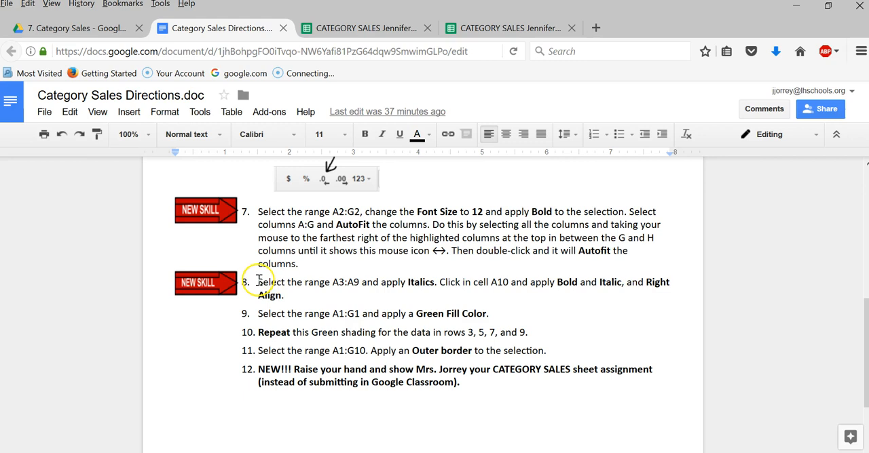
click(364, 28)
click(228, 234)
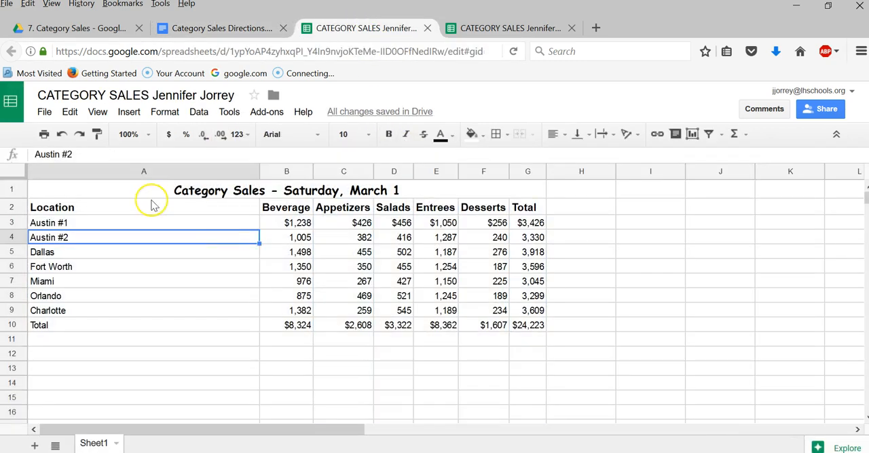
click(96, 227)
drag(95, 228, 91, 313)
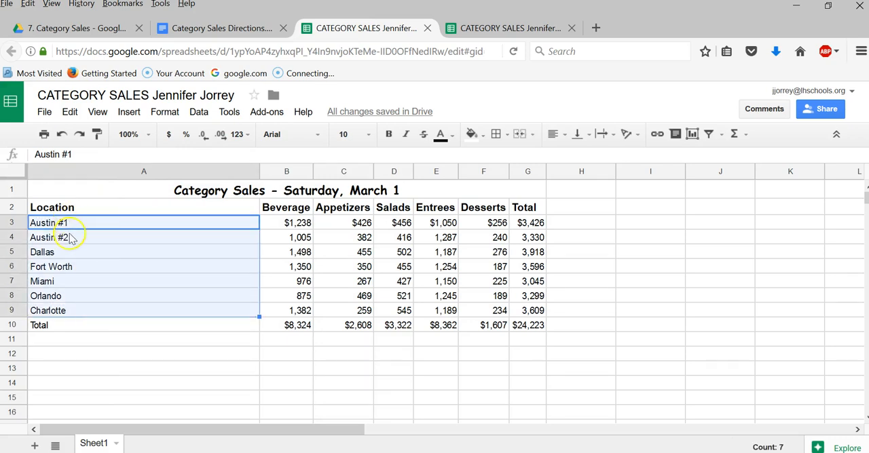
click(202, 34)
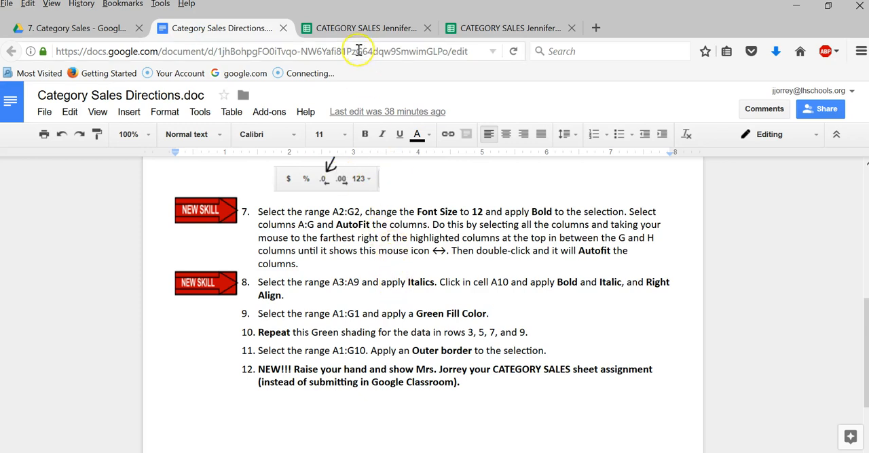
click(359, 28)
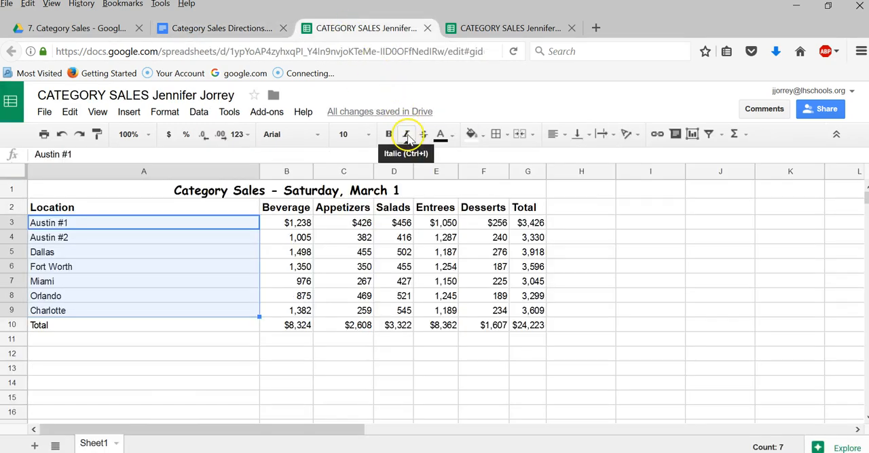
click(407, 136)
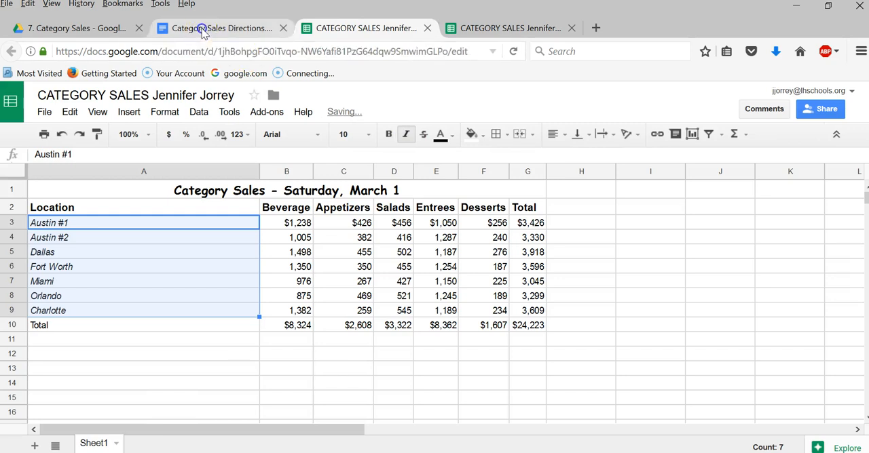
click(203, 31)
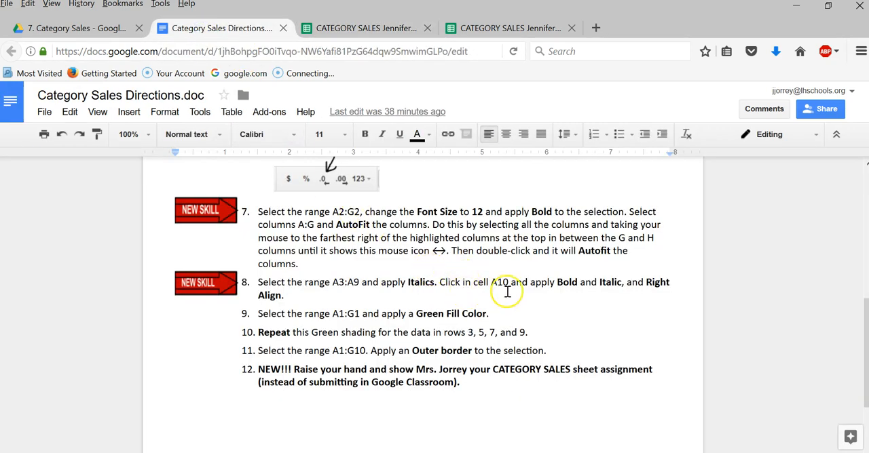
click(361, 27)
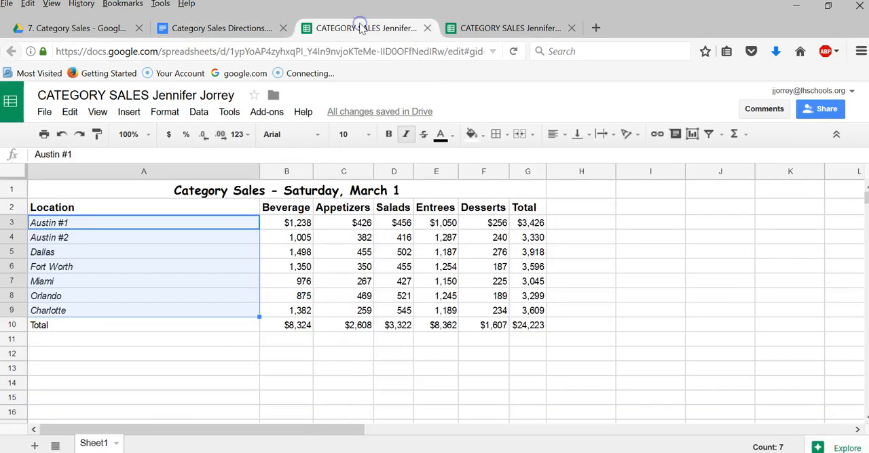
click(388, 134)
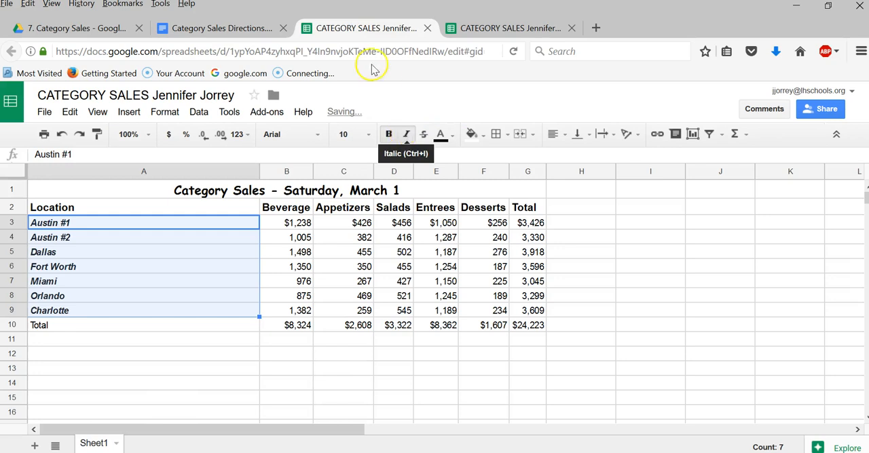
click(231, 32)
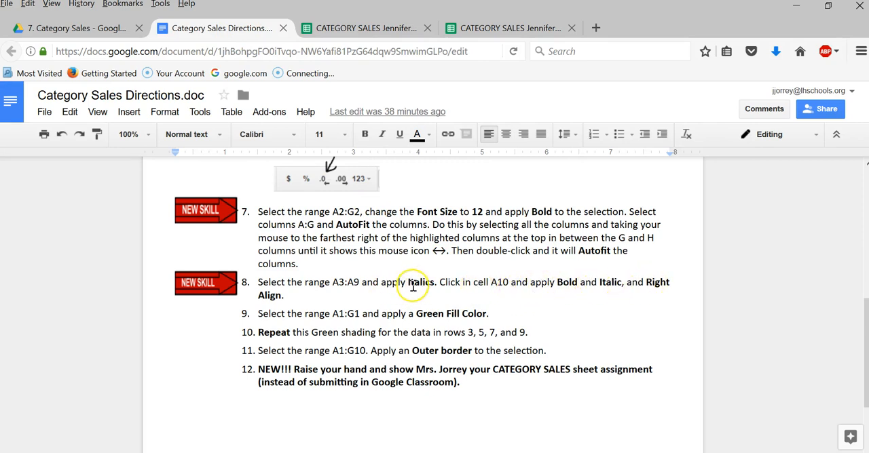
click(330, 27)
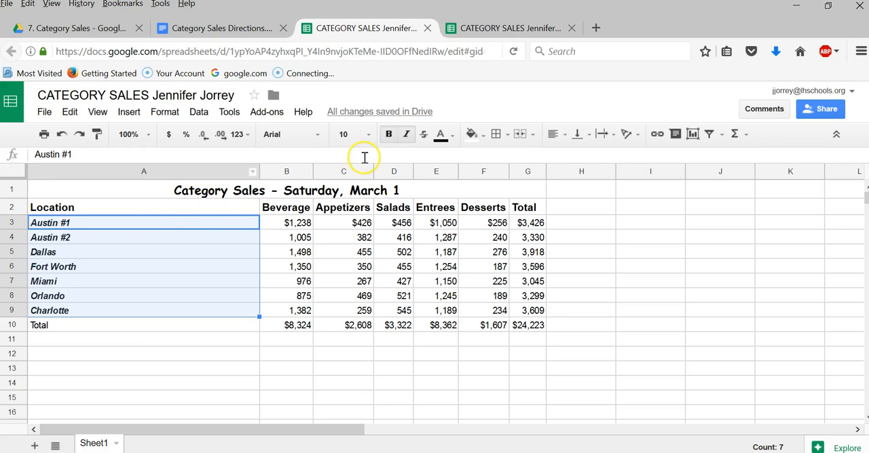
click(390, 134)
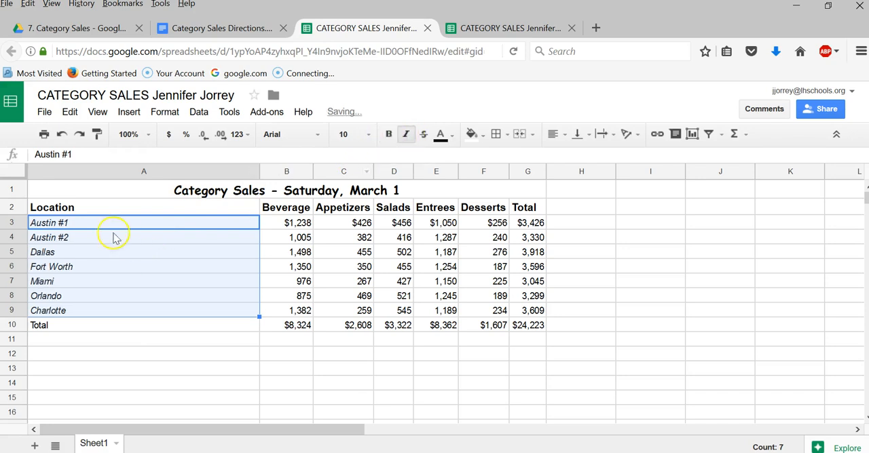
- Make the Total label in A10 bold and italic, and align it right
click(53, 327)
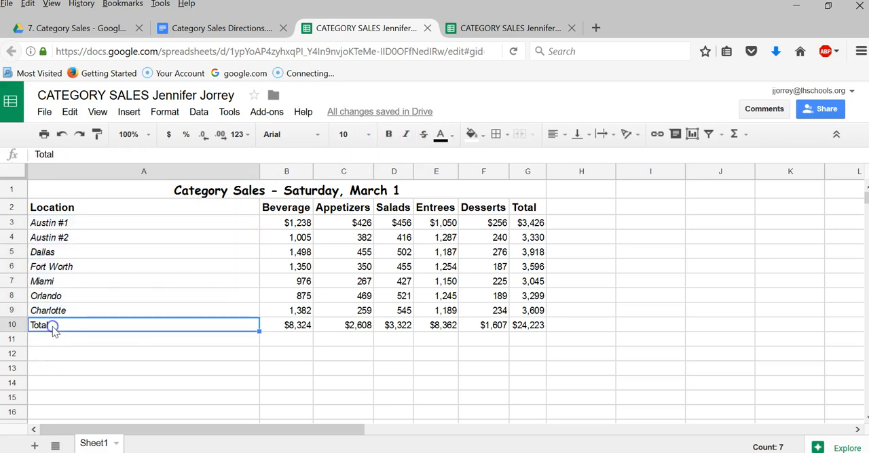
click(388, 134)
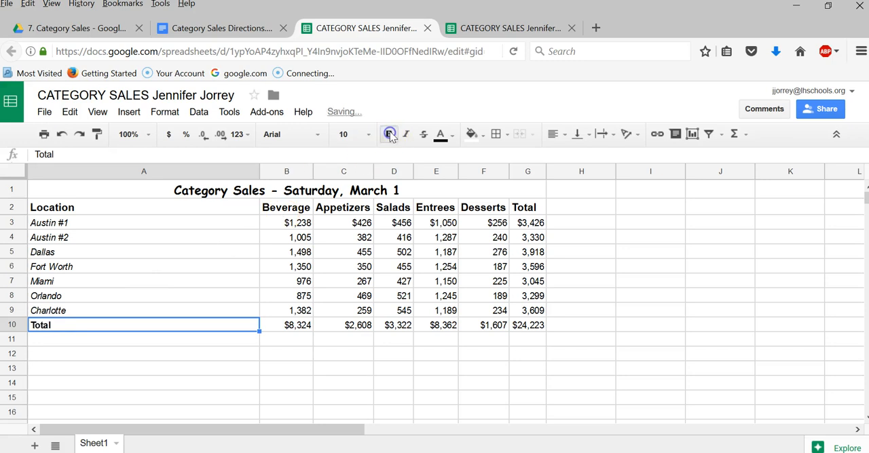
click(407, 135)
click(555, 134)
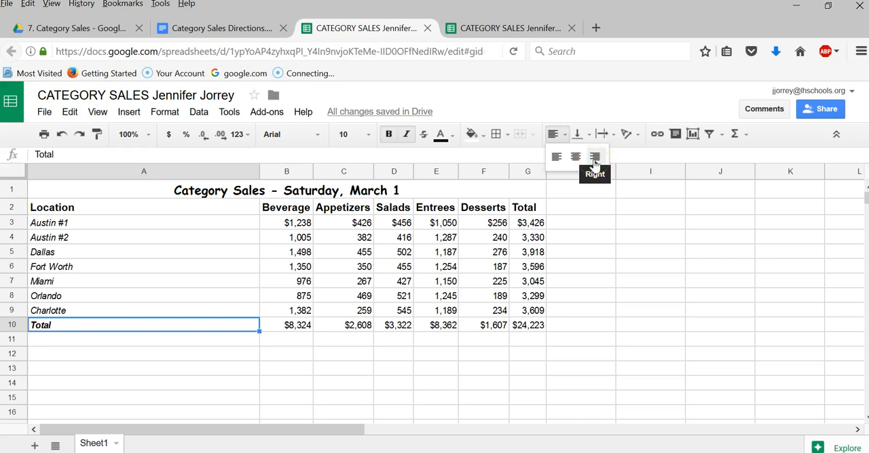
click(595, 159)
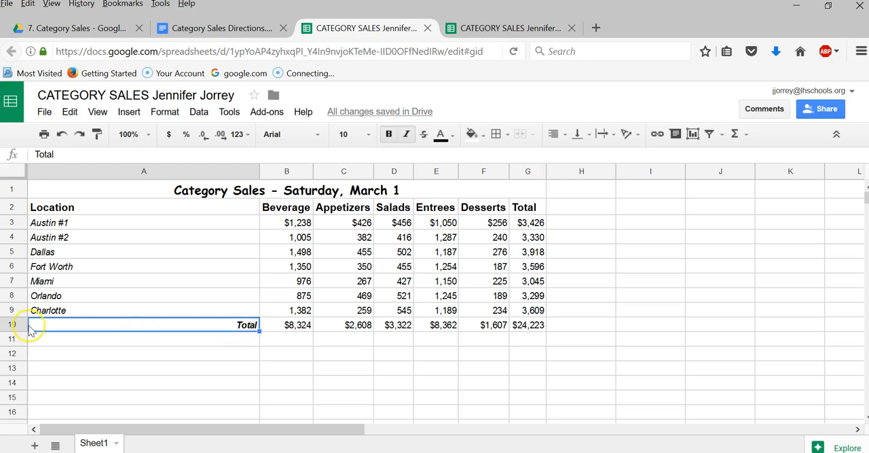
- Following the directions document, apply a green fill color to the merged title range A1:G1
click(207, 30)
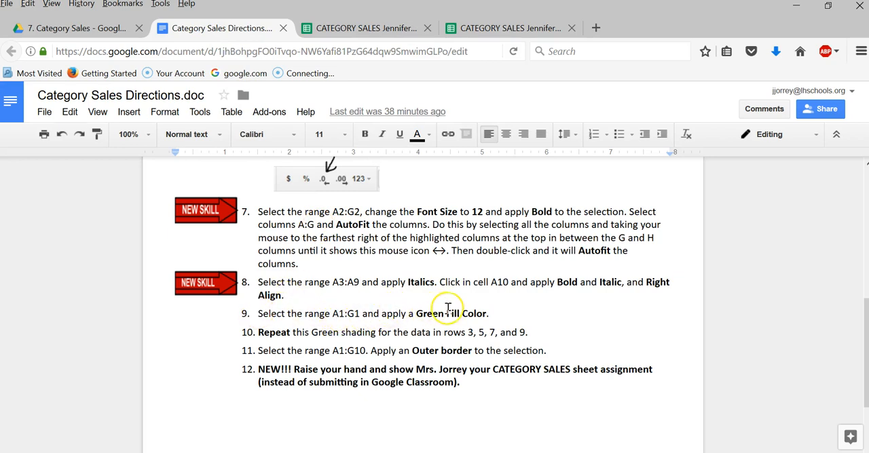
click(366, 28)
click(101, 192)
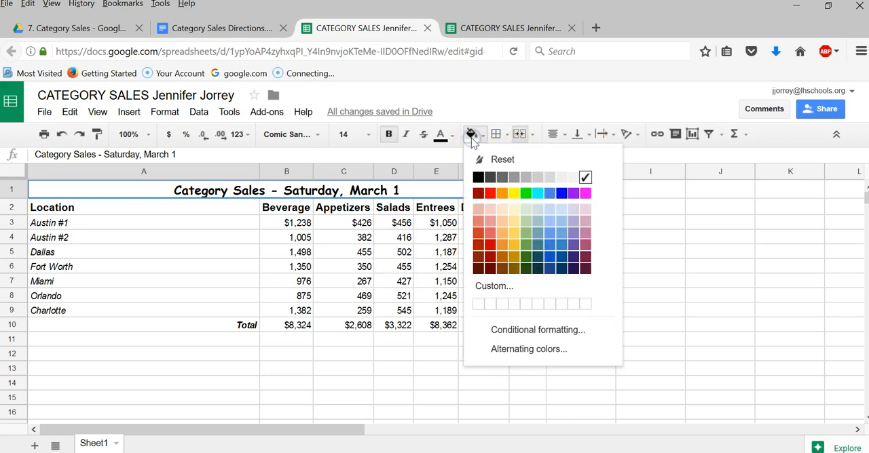
click(526, 195)
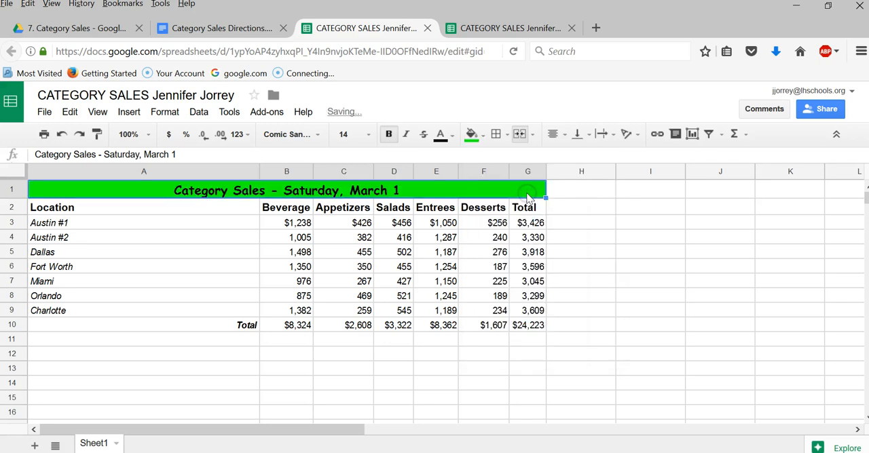
- Following the directions document, repeat the title's green shading across columns A to G of rows 3, 5, 7 and 9 together
click(221, 29)
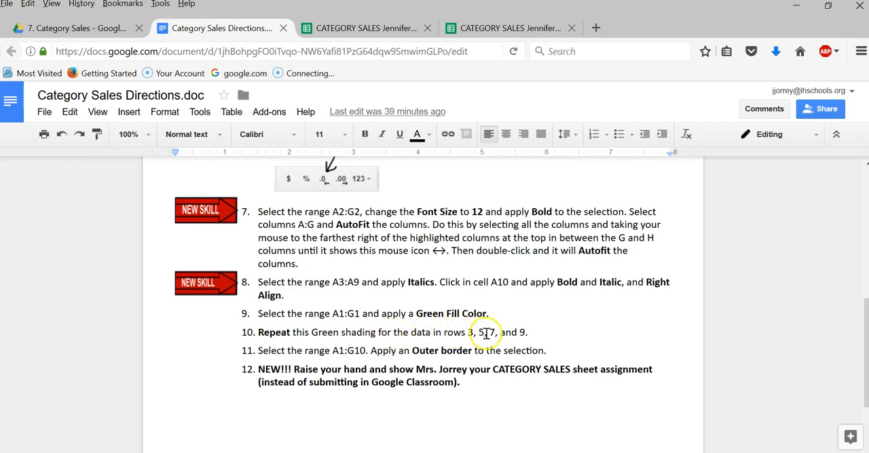
click(360, 27)
click(98, 227)
drag(95, 228, 525, 223)
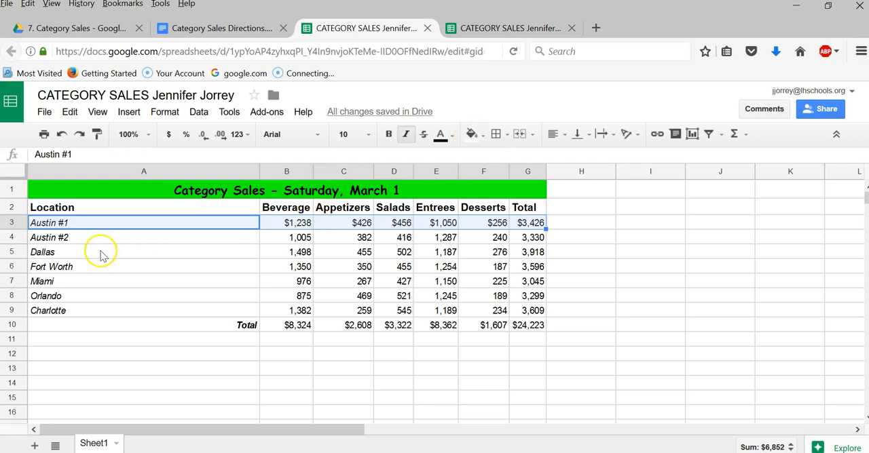
drag(68, 253, 529, 252)
drag(101, 281, 527, 281)
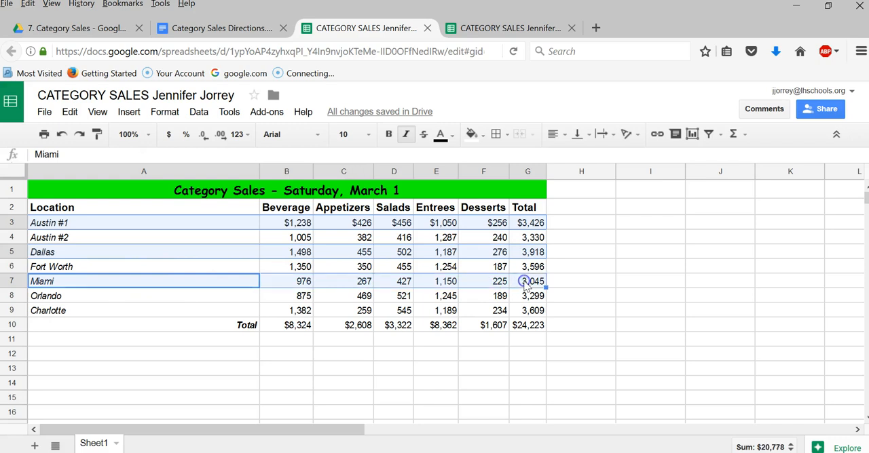
ctrl+click(141, 310)
drag(213, 316, 532, 307)
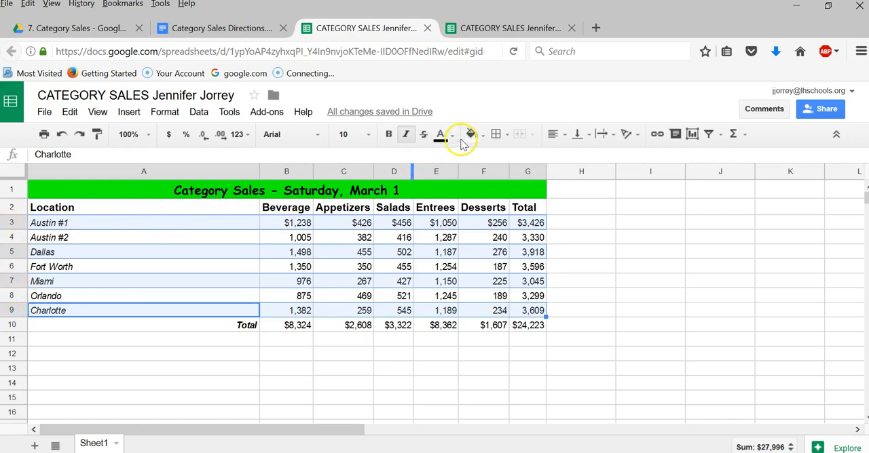
click(483, 136)
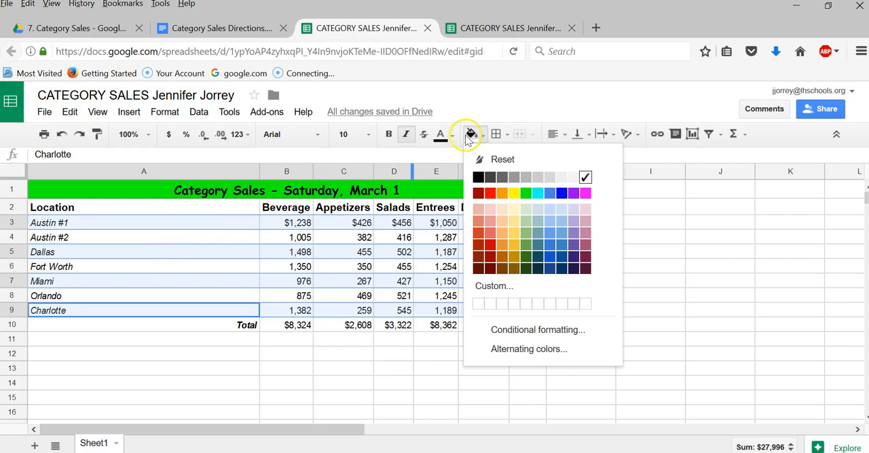
click(526, 195)
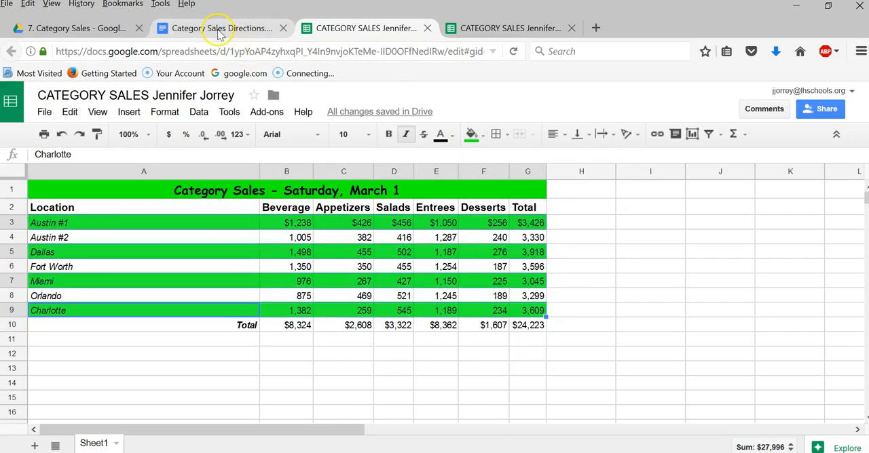
click(214, 356)
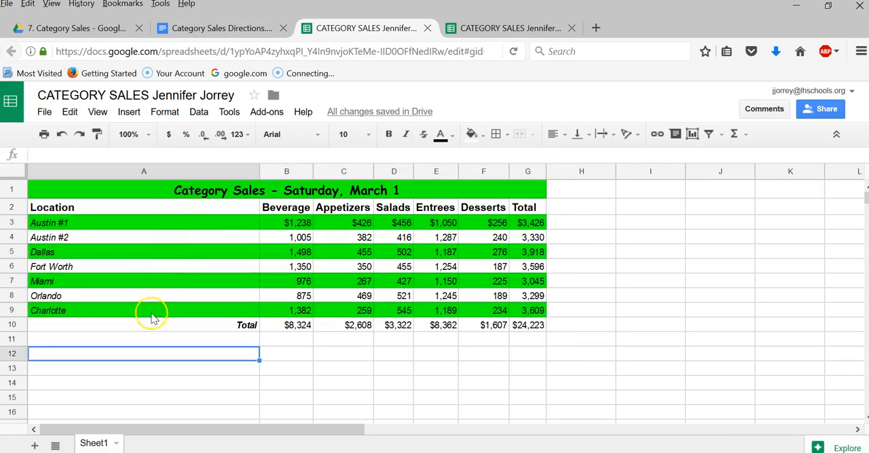
- Following the directions document, select the range A1:G10 and apply an outer border to it
click(216, 26)
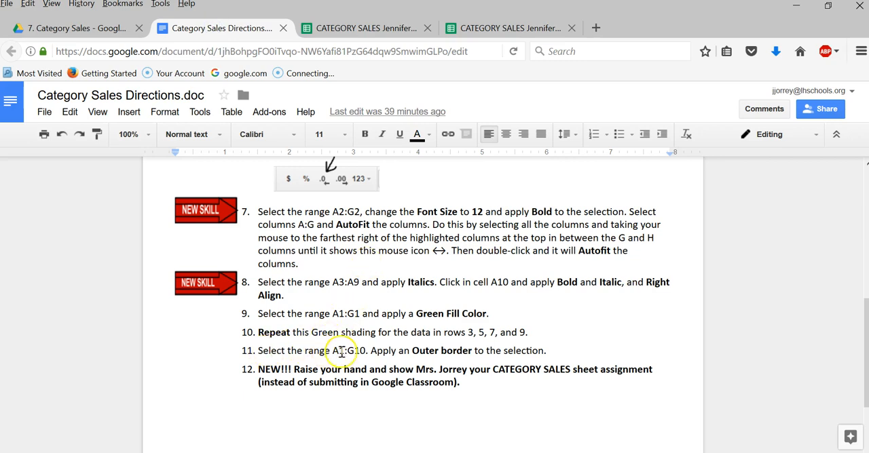
click(353, 29)
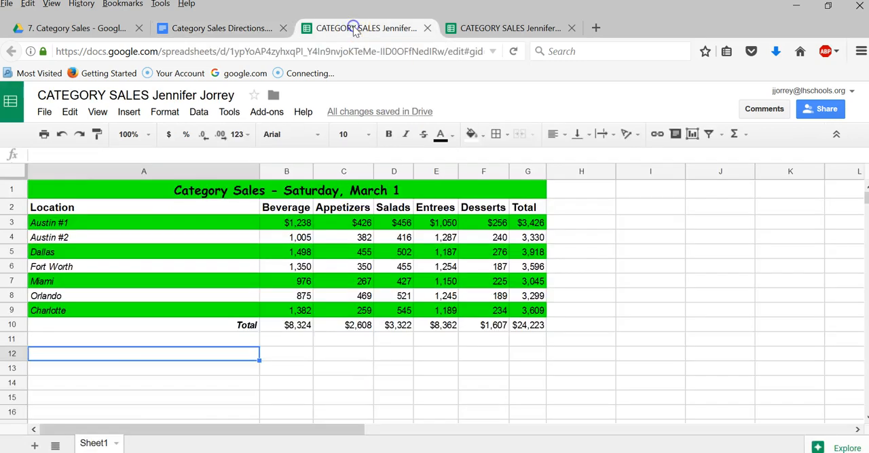
click(100, 195)
drag(104, 193, 99, 324)
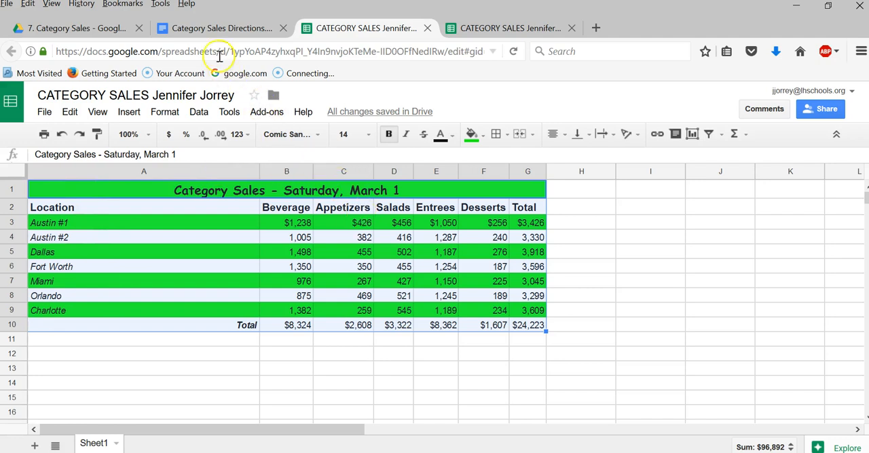
click(206, 27)
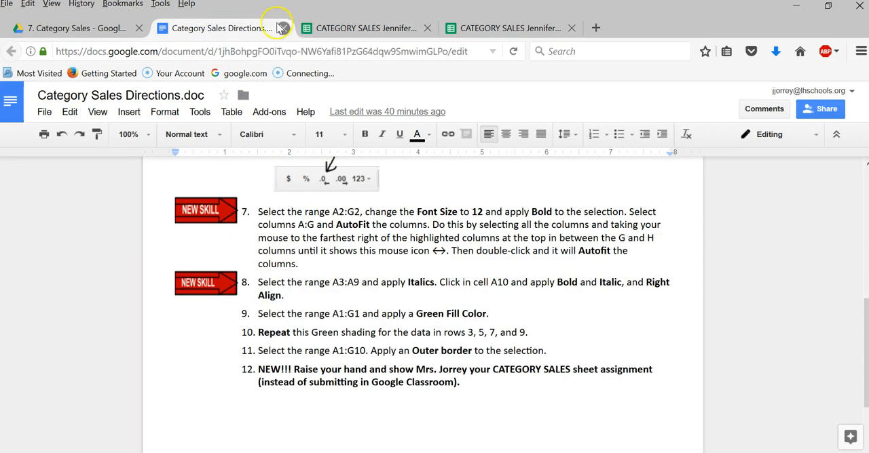
click(363, 28)
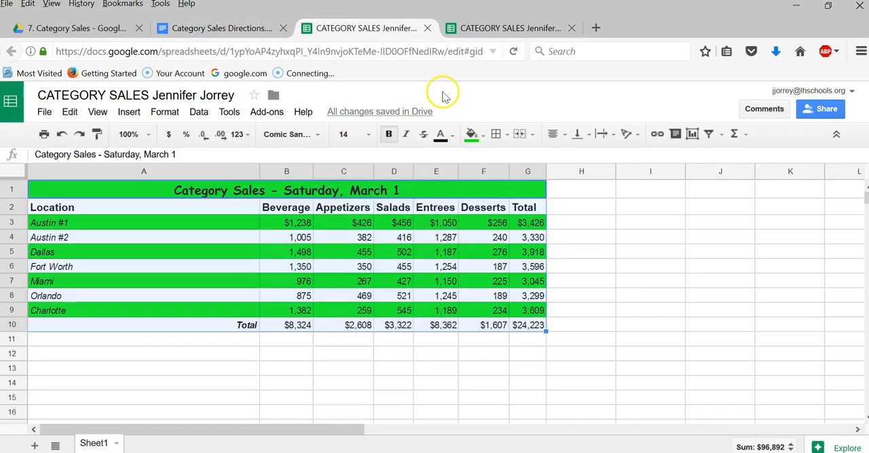
click(509, 135)
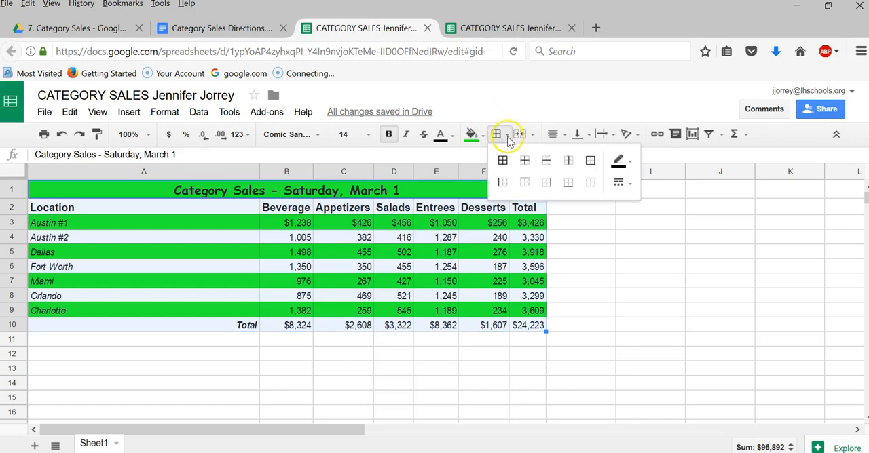
click(590, 162)
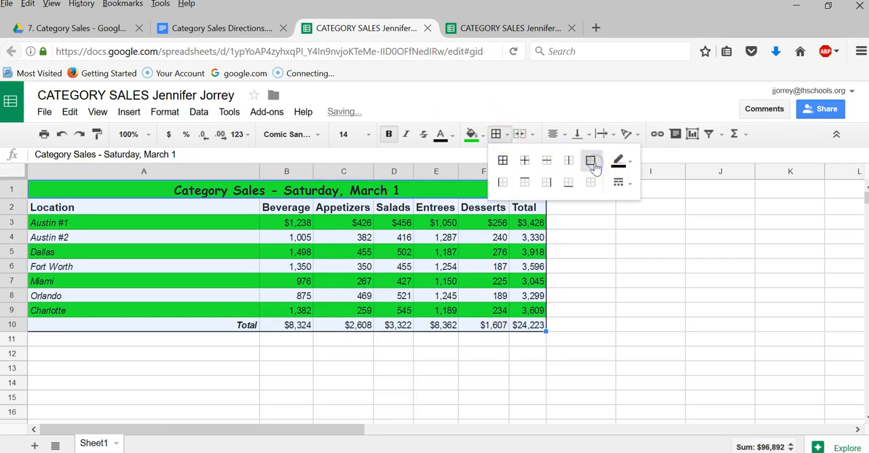
click(572, 326)
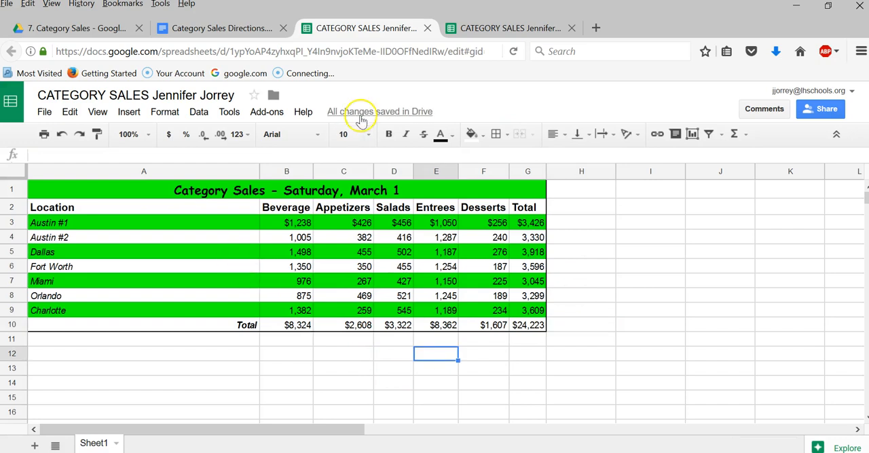
- Return to the directions document and read the final instruction on handing in the Category Sales assignment
click(229, 30)
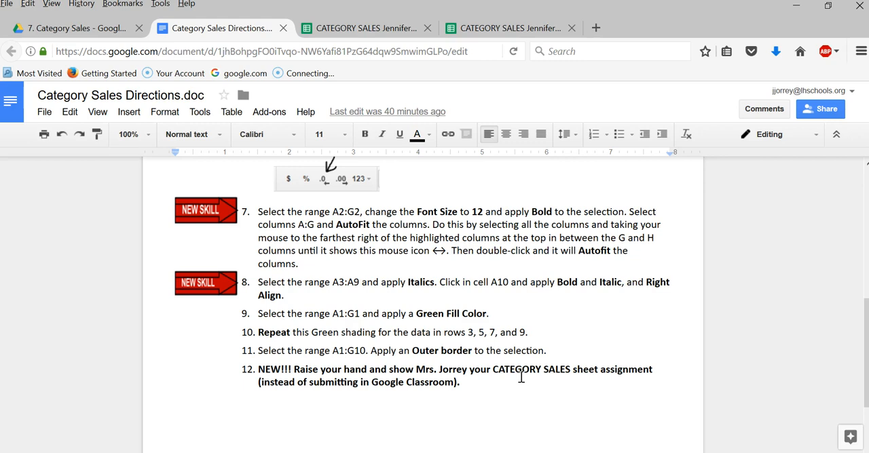
click(352, 255)
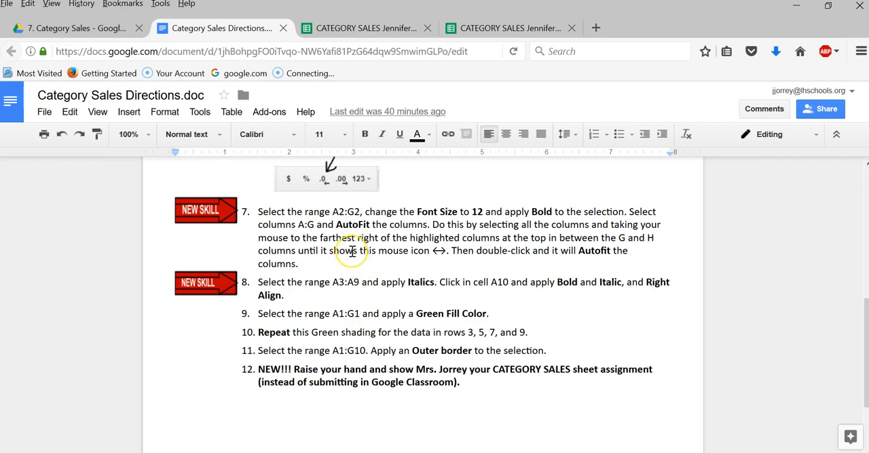